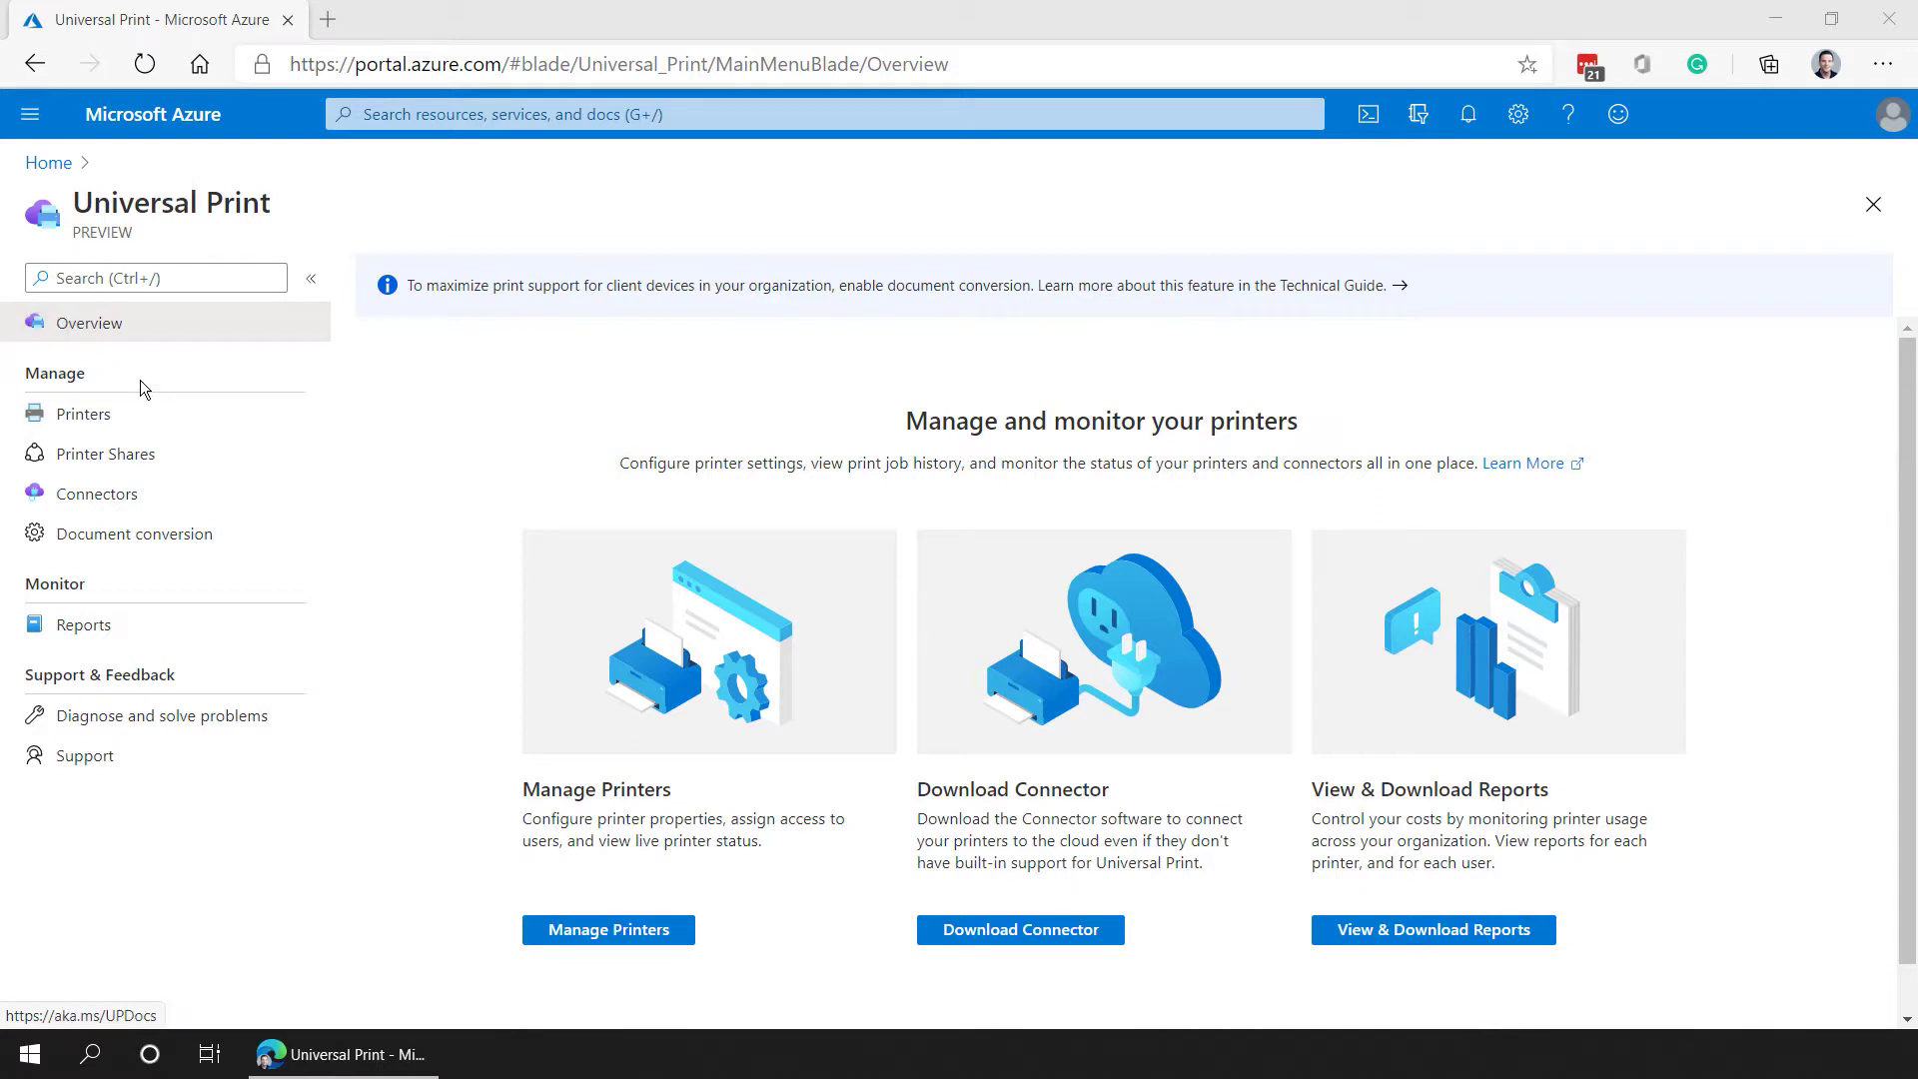
Step: Review the registered HP Officejet printer and the OnPremConnector in Universal Print
left_click(139, 418)
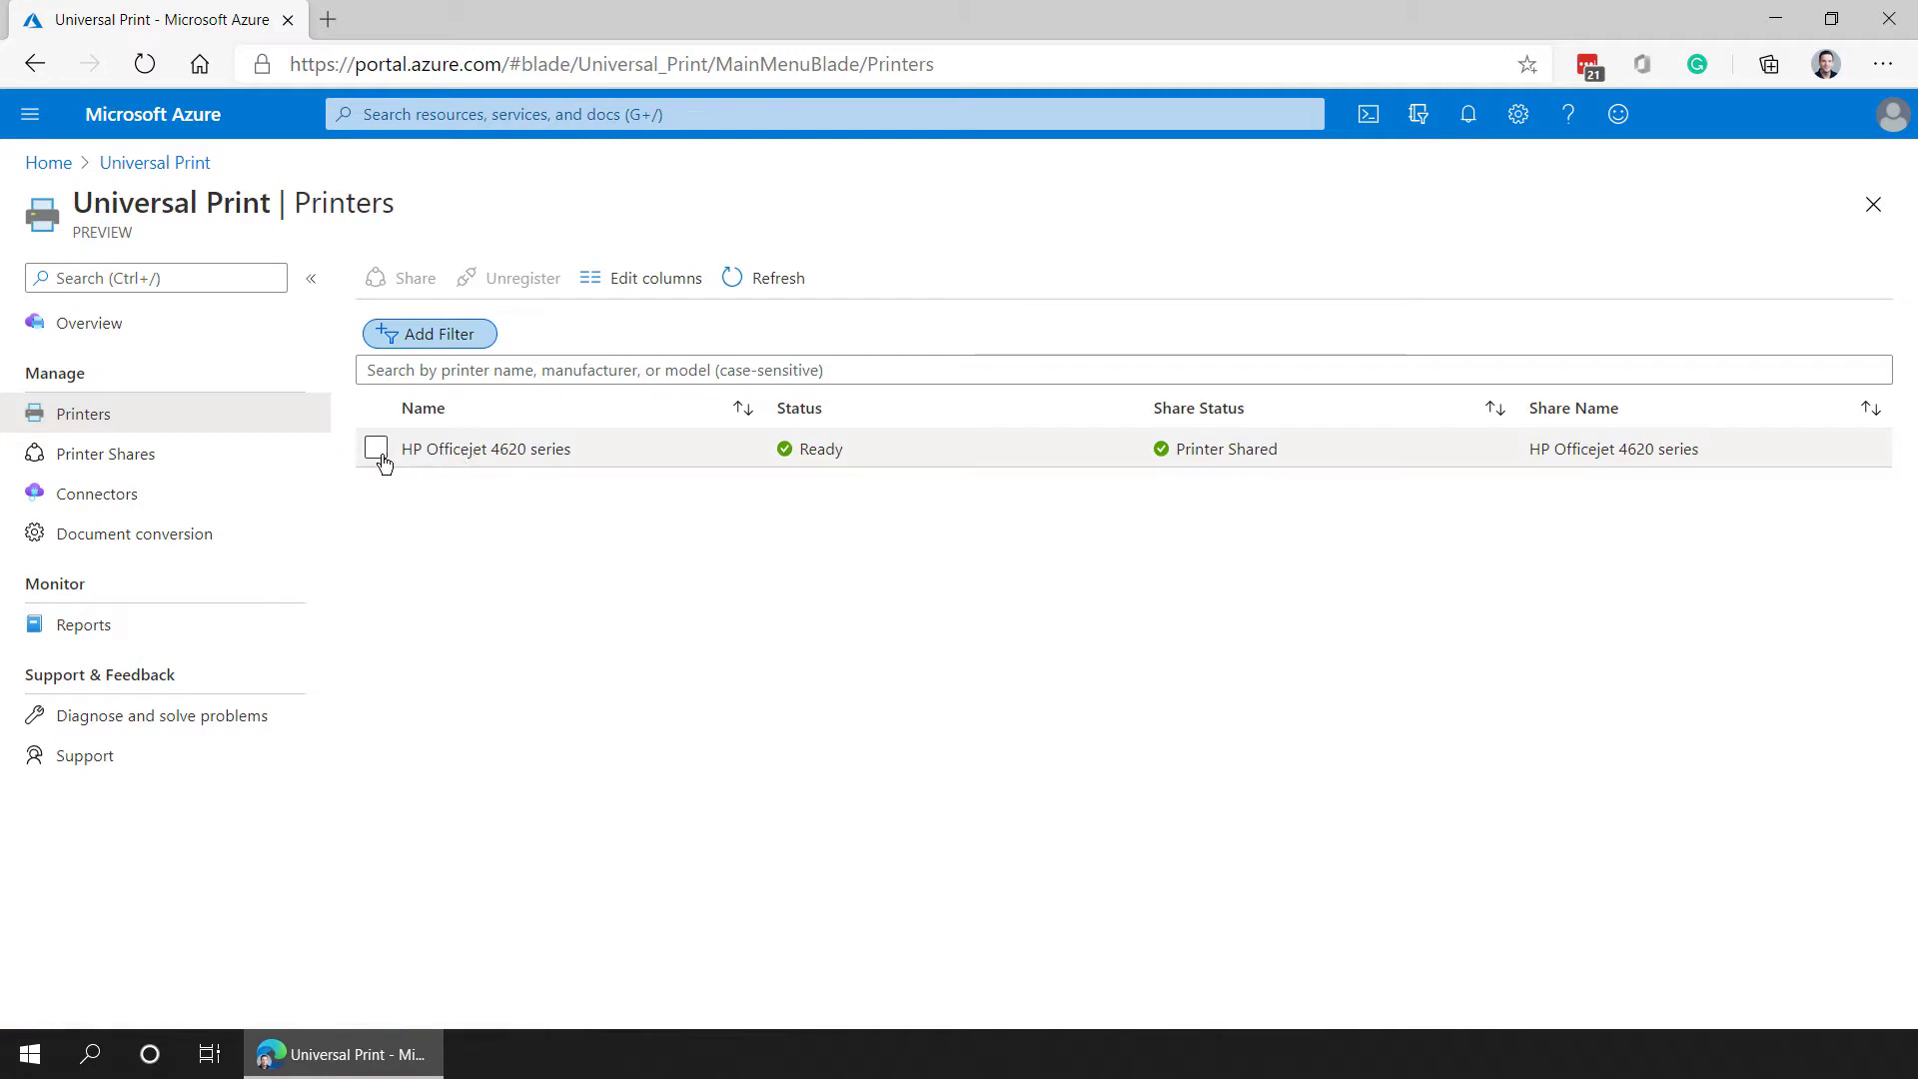
left_click(185, 487)
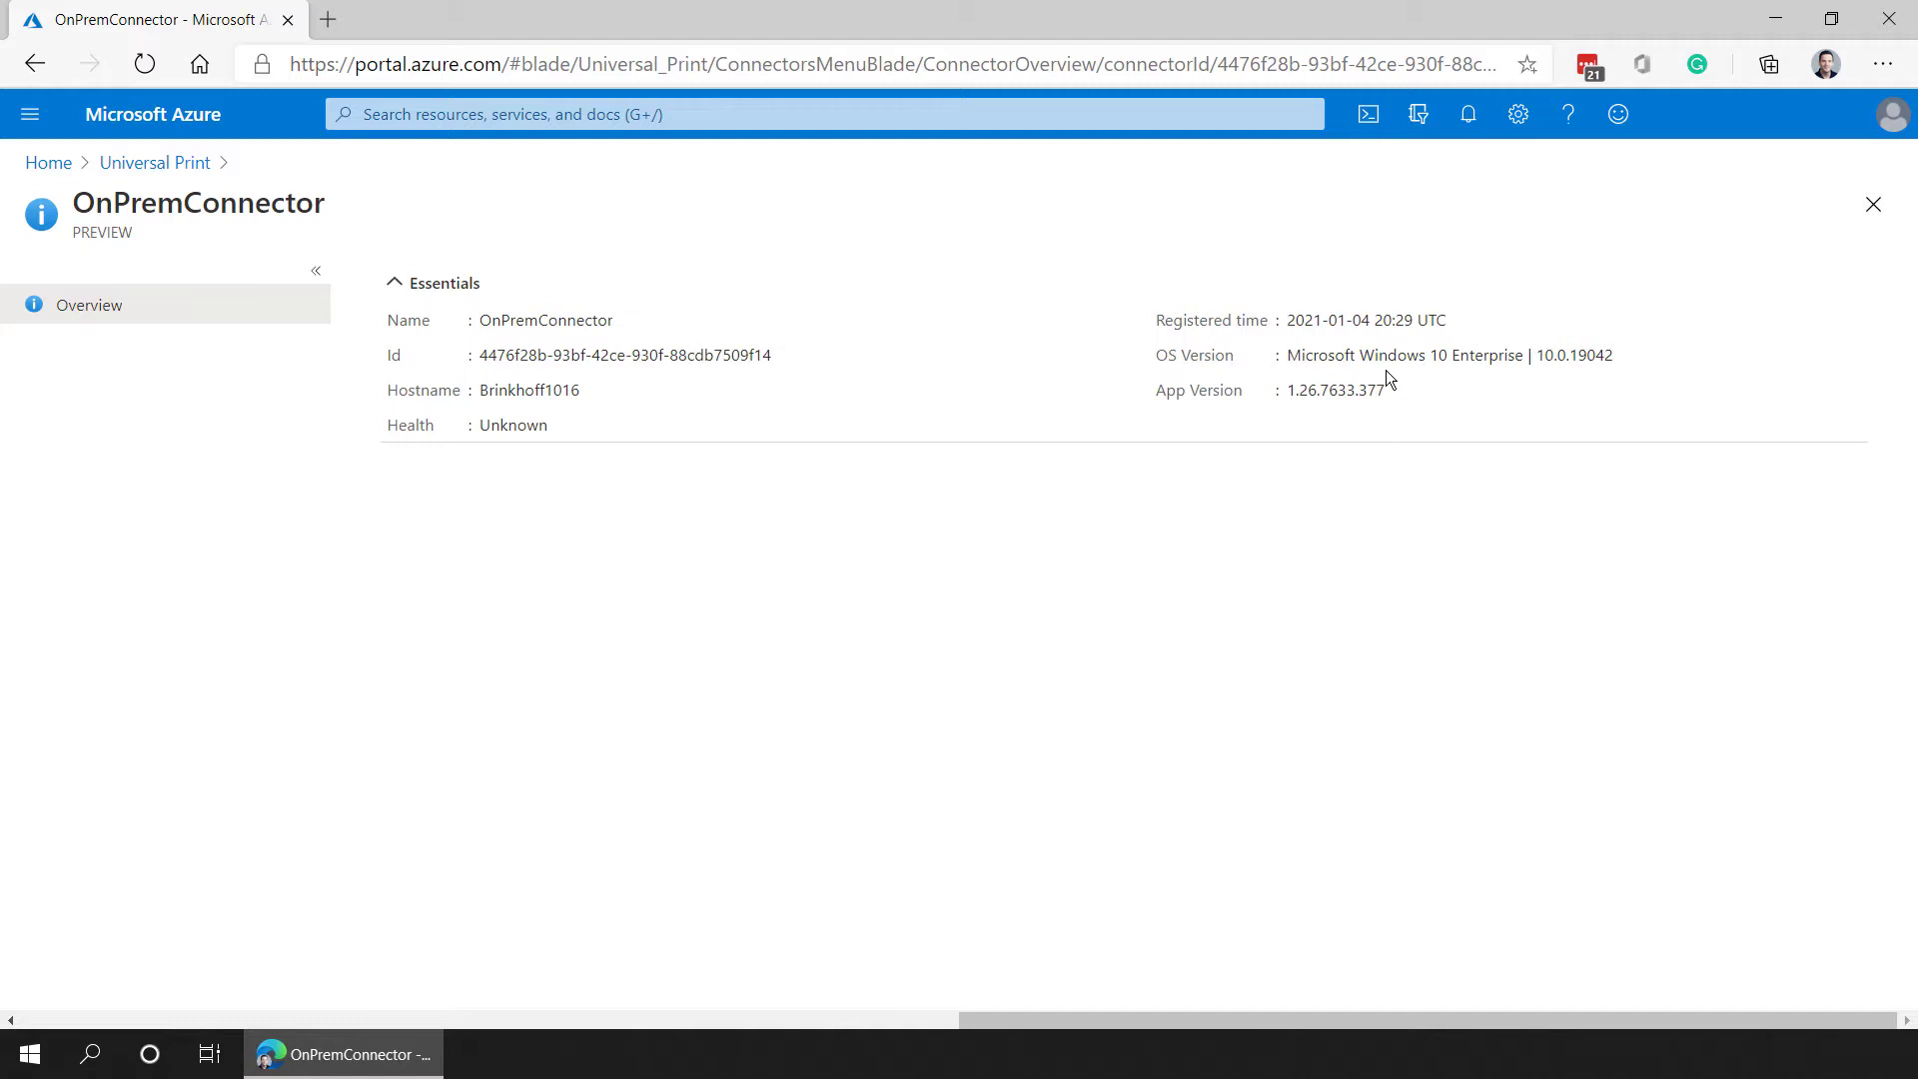
Step: Check access control on the HP Officejet 4620 series share, then open Start on the client PC
left_click(165, 165)
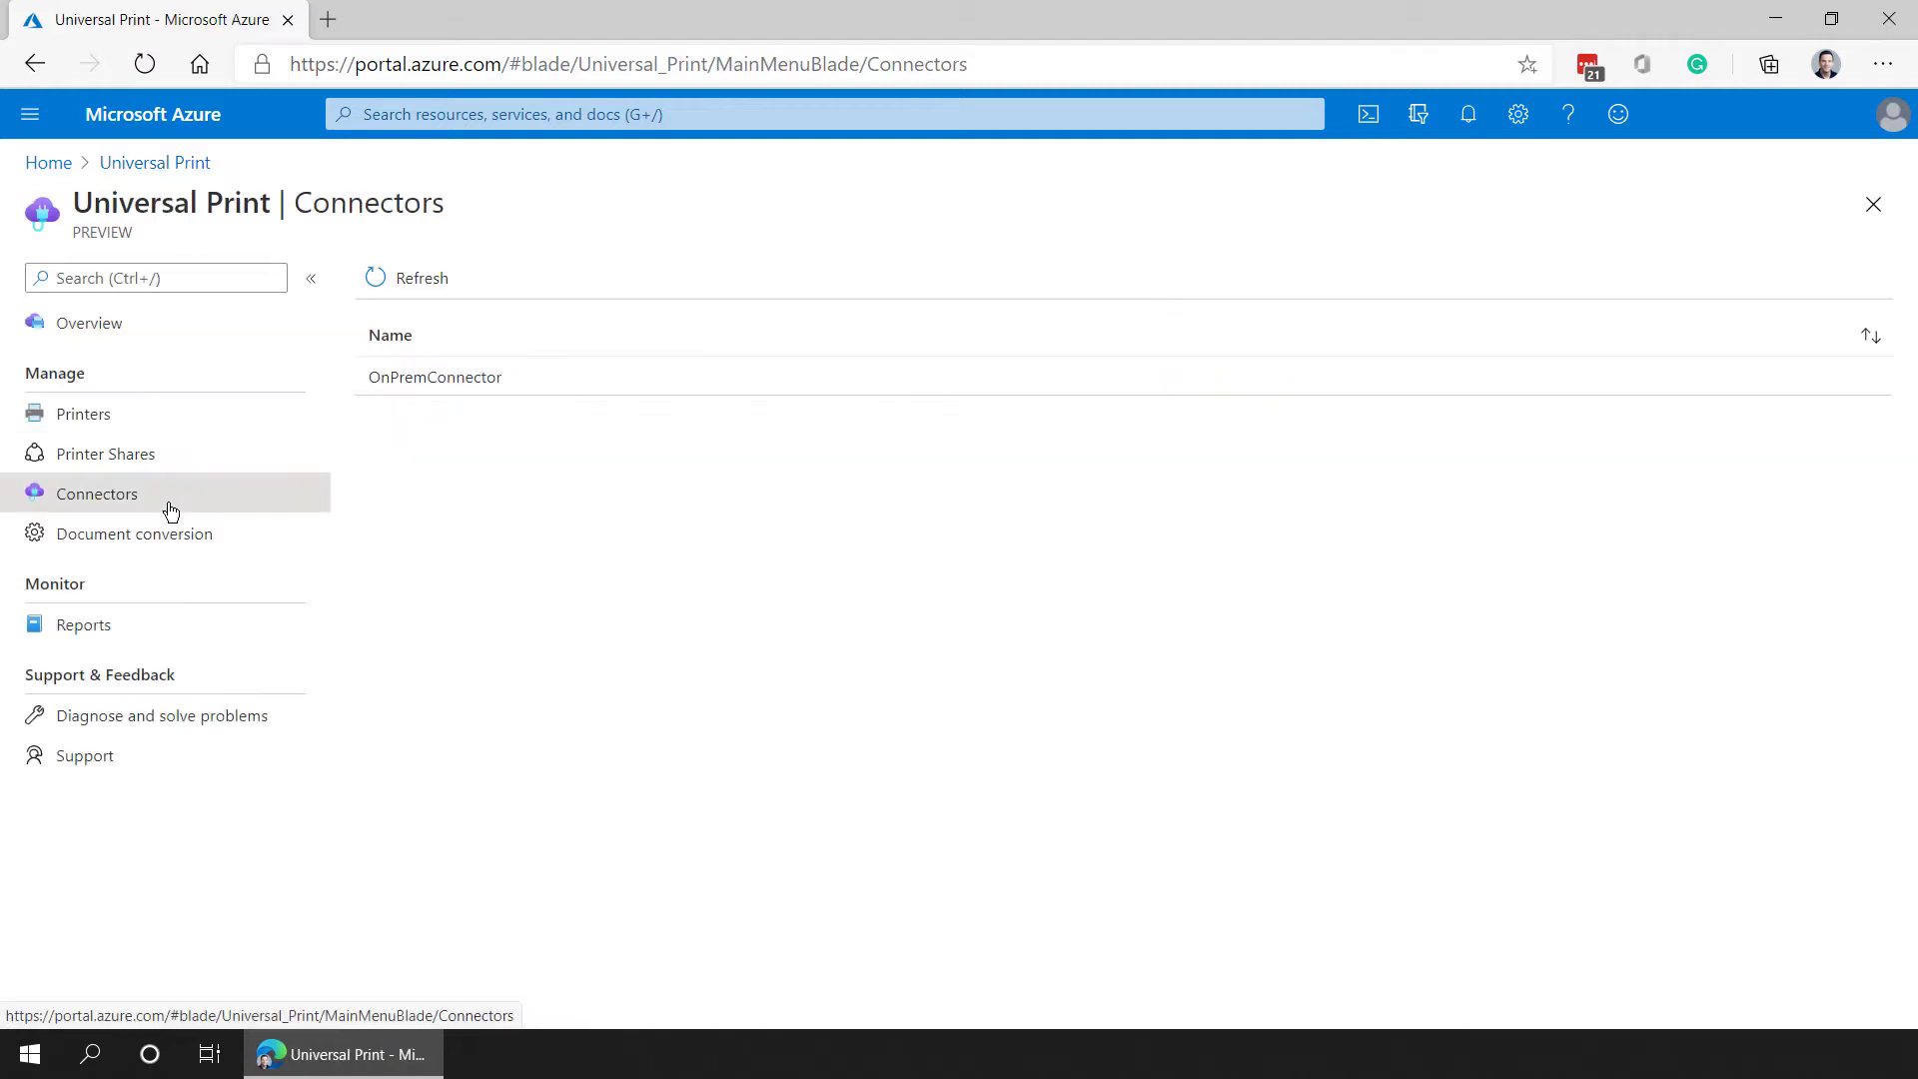
left_click(146, 456)
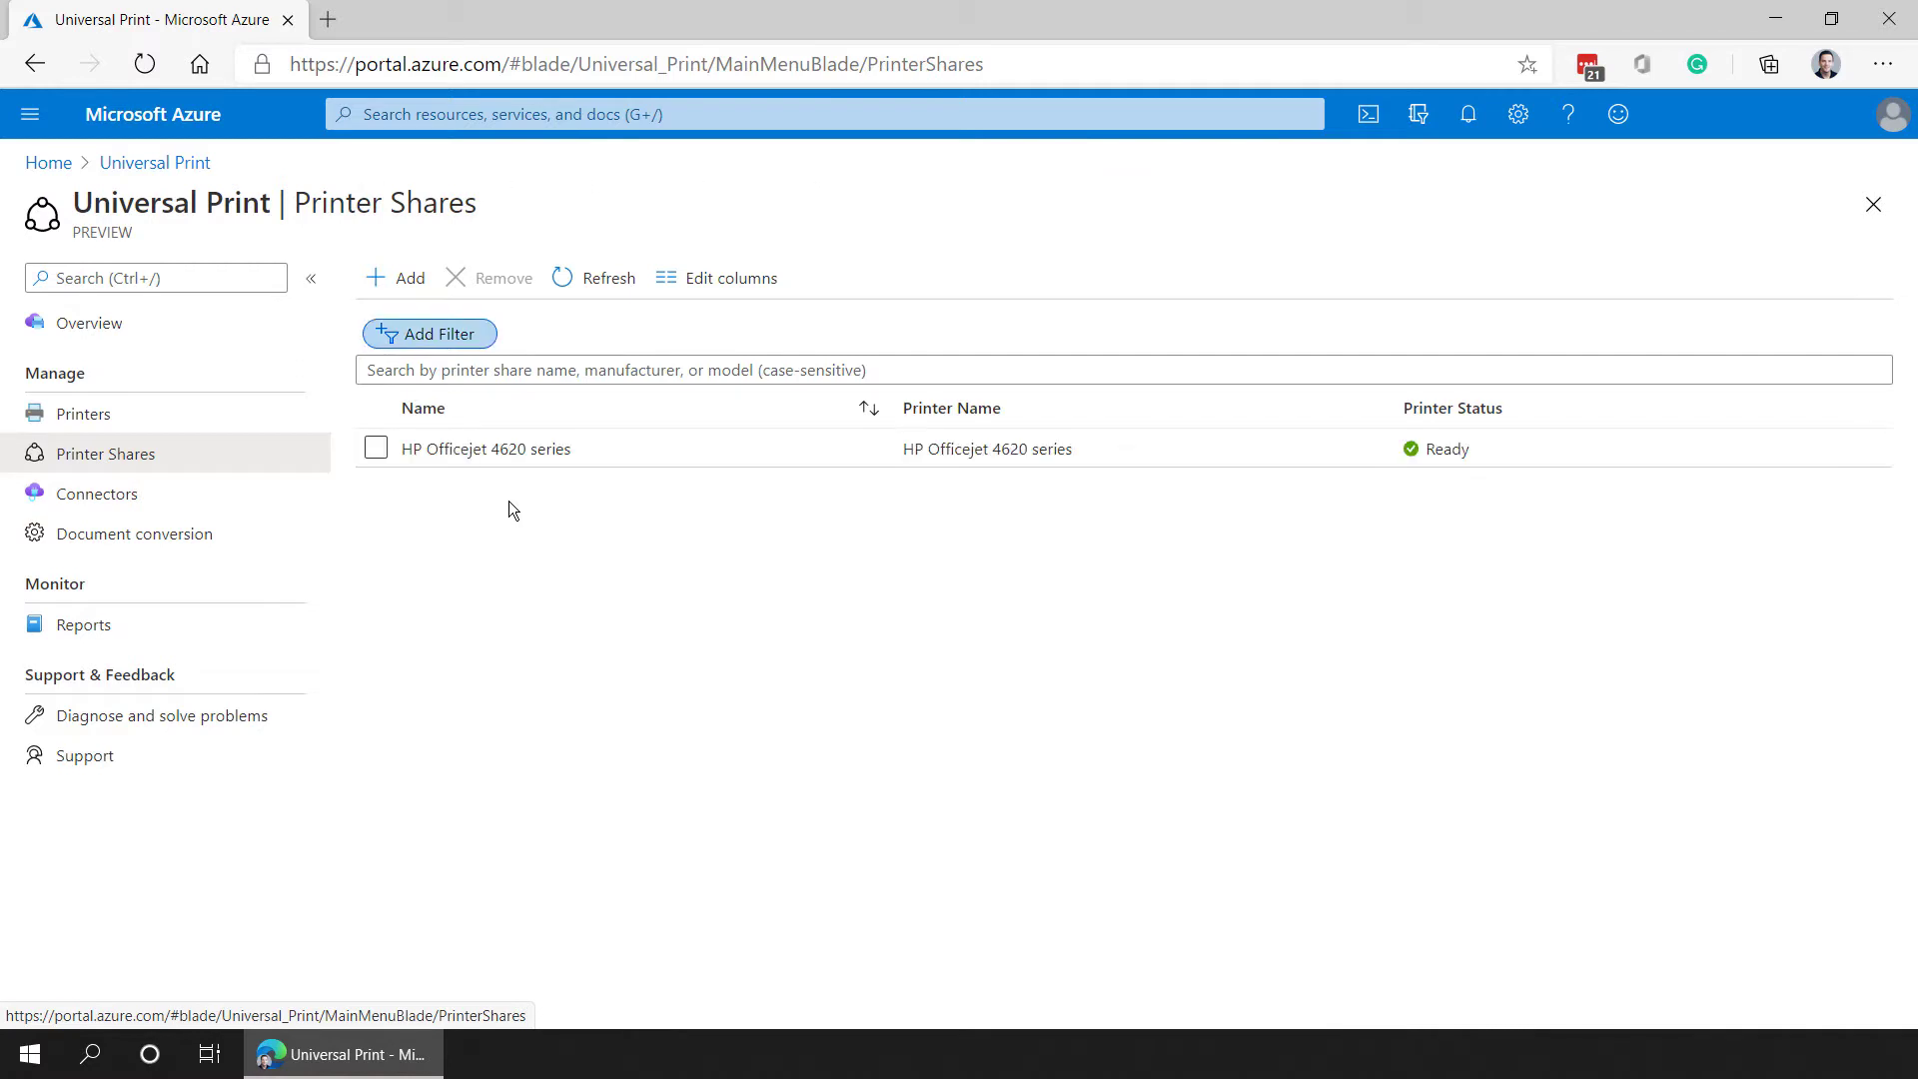
left_click(630, 460)
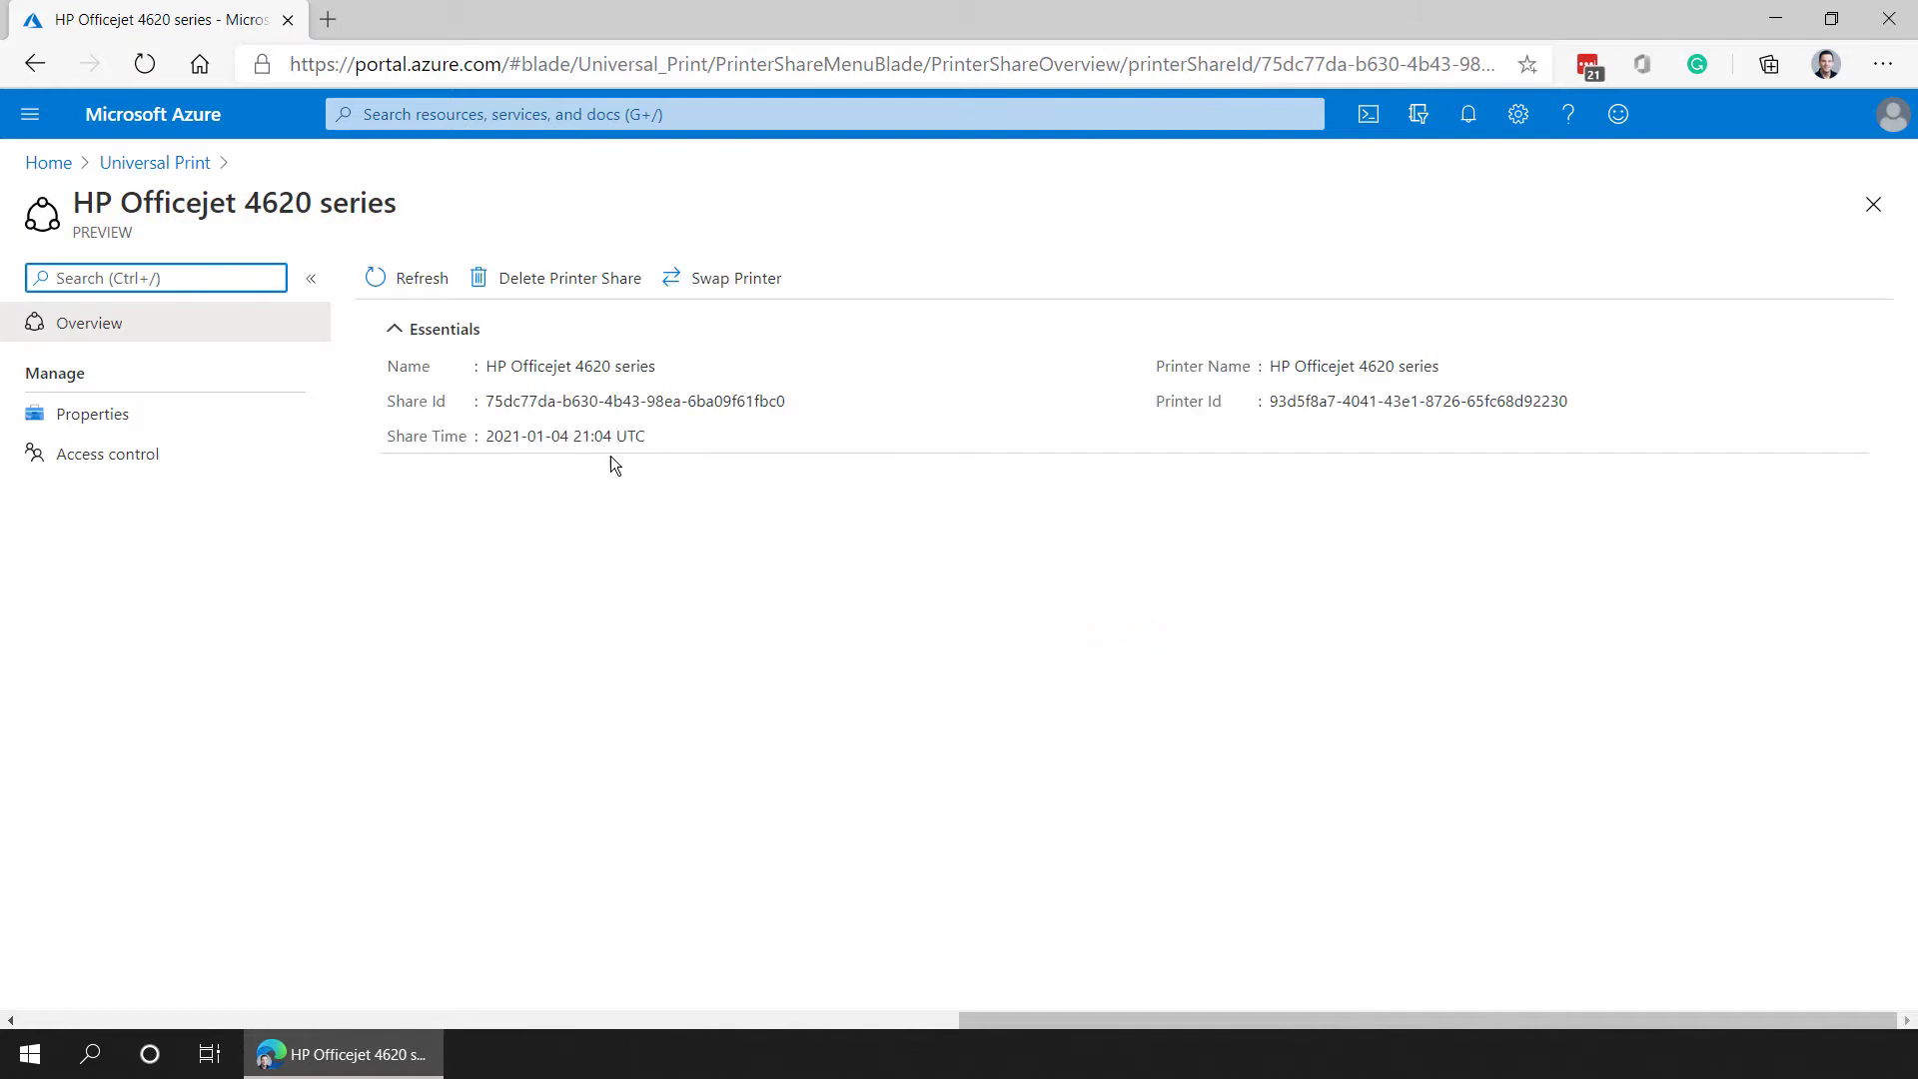
left_click(215, 473)
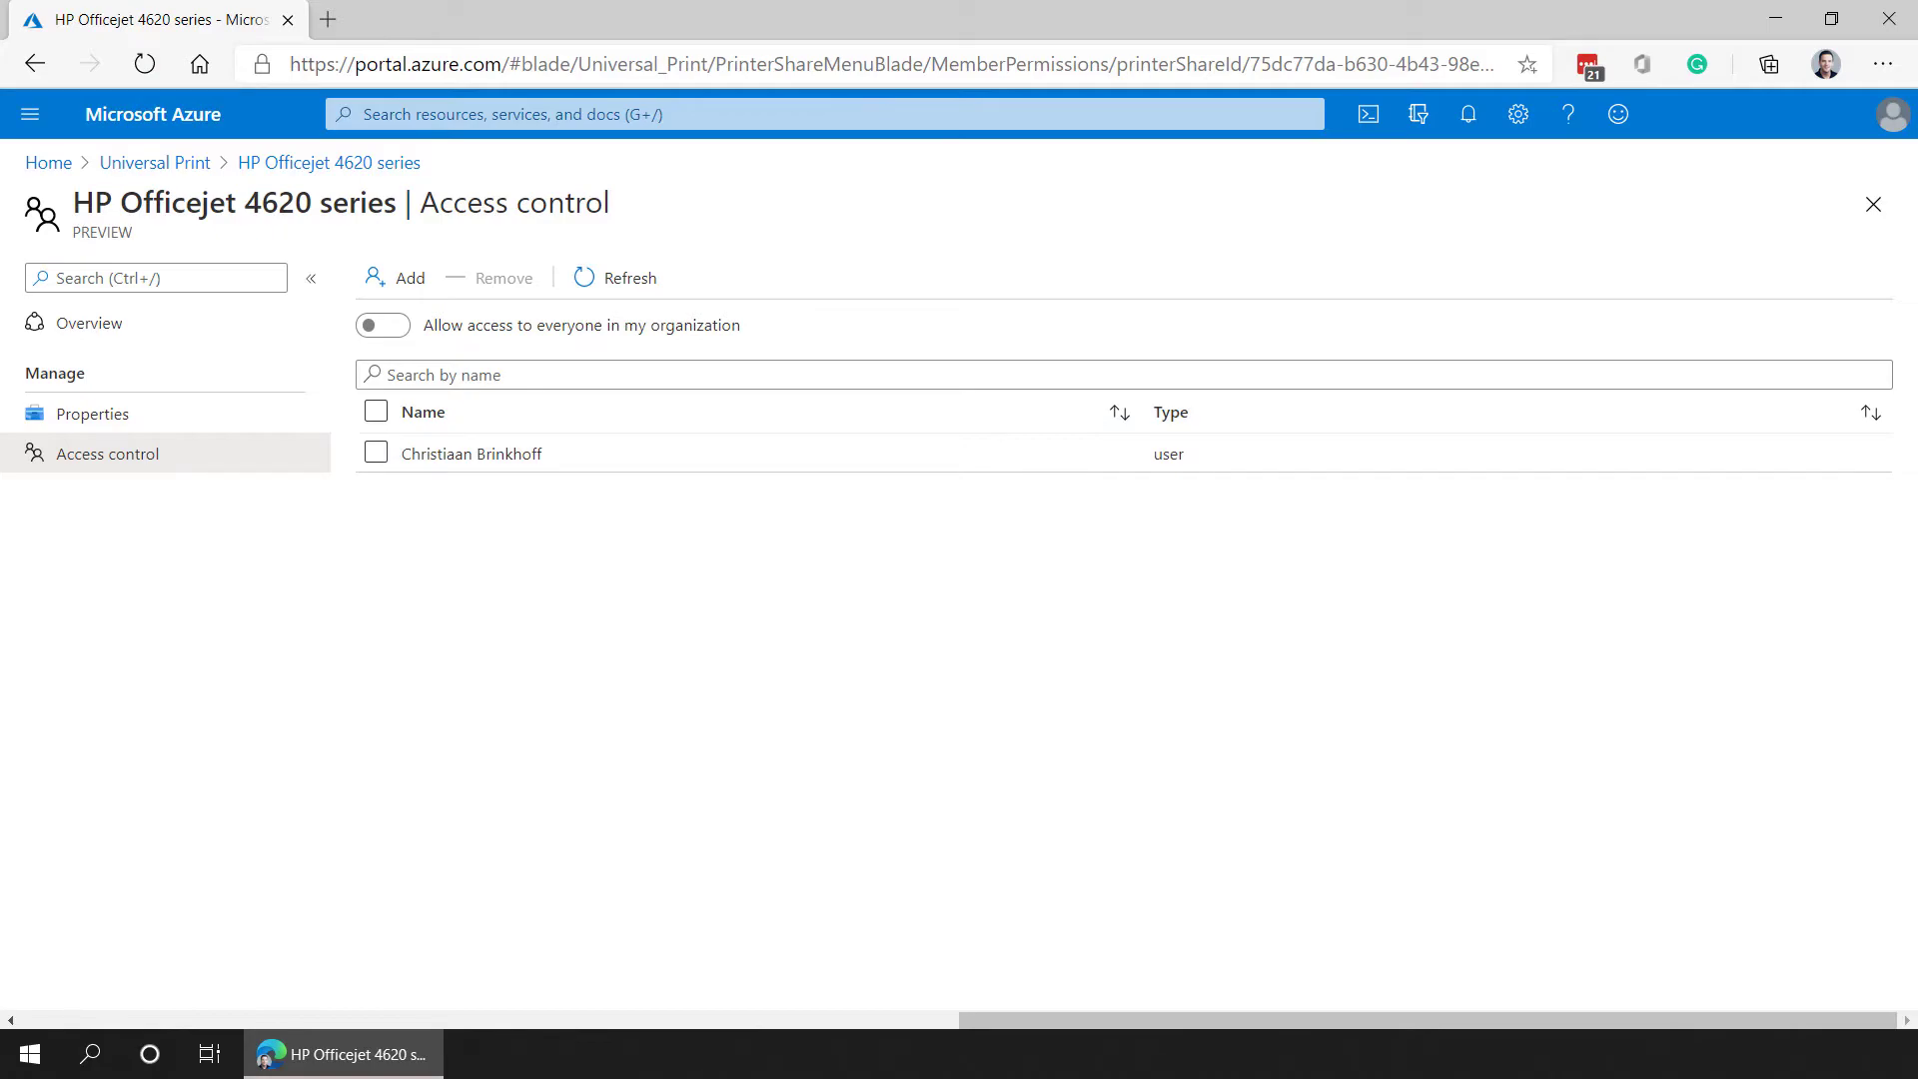
left_click(23, 1056)
type("pr")
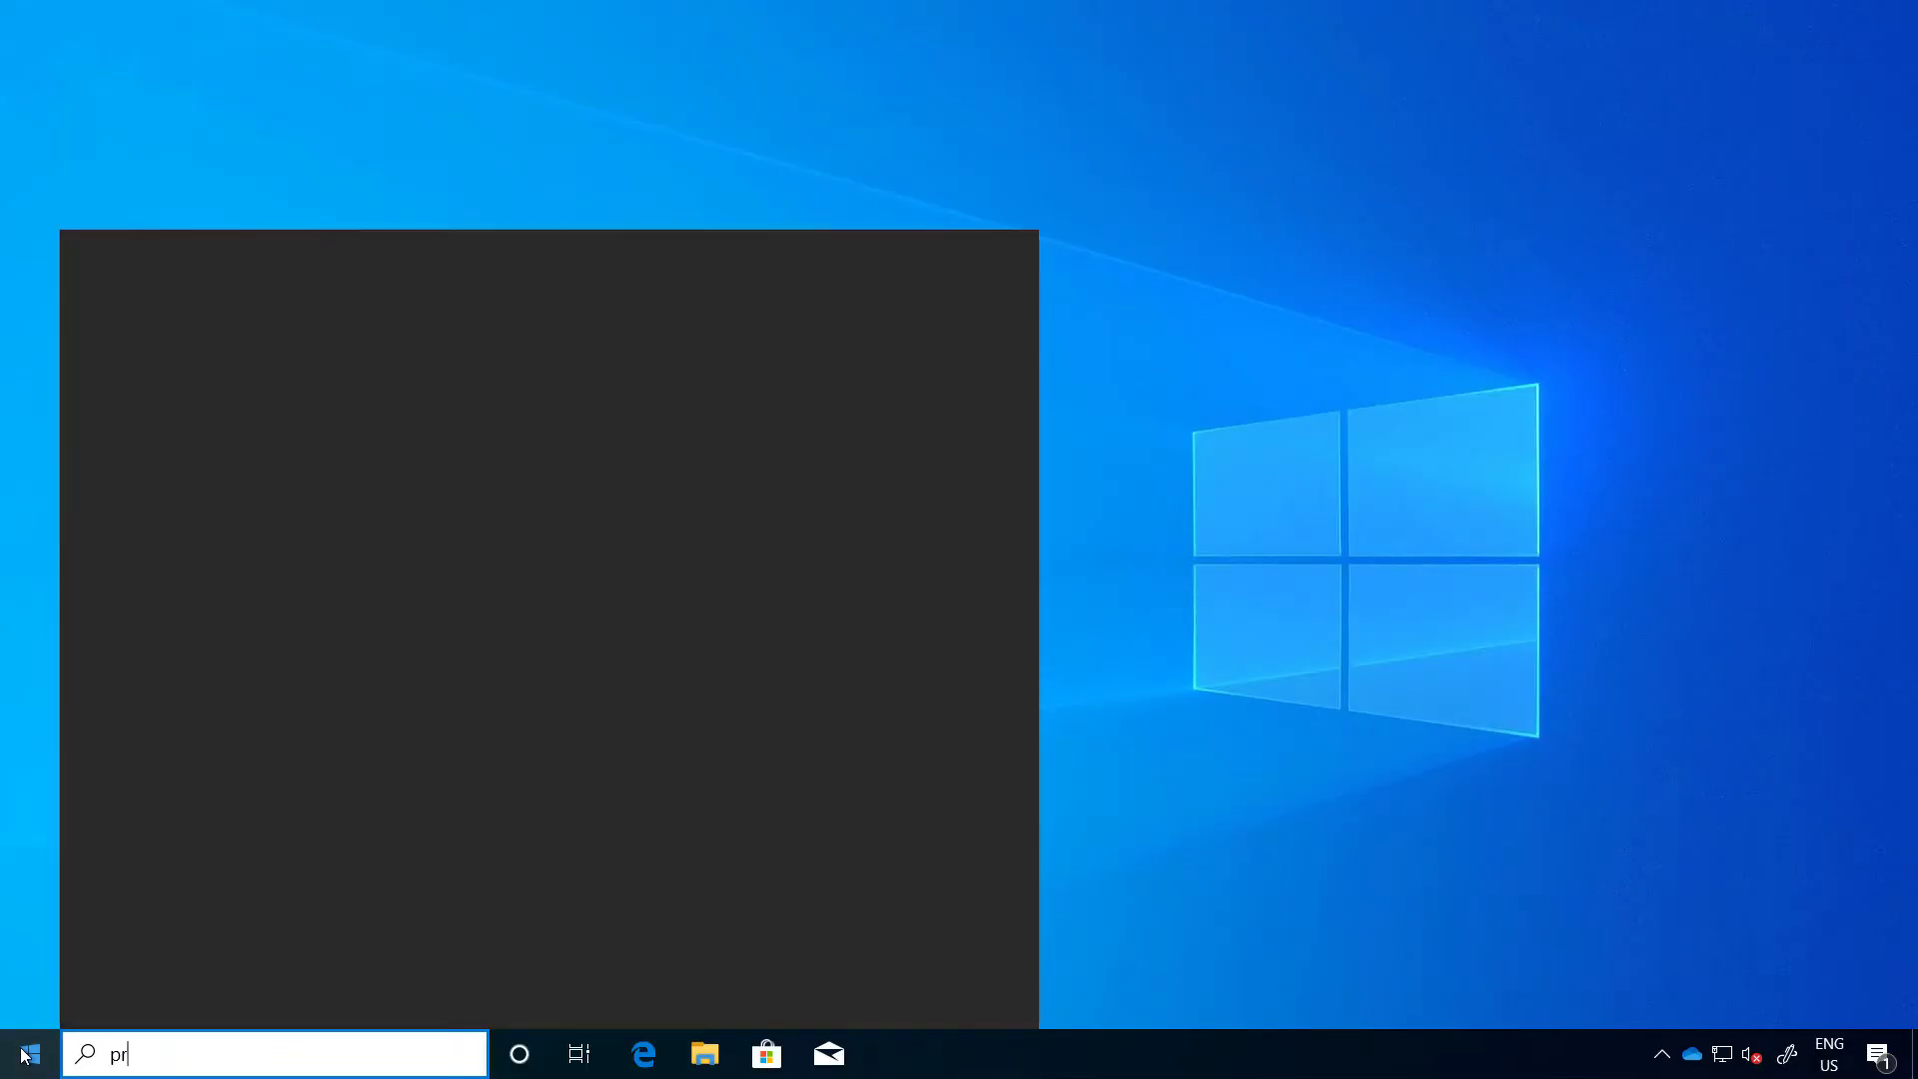
type("inter")
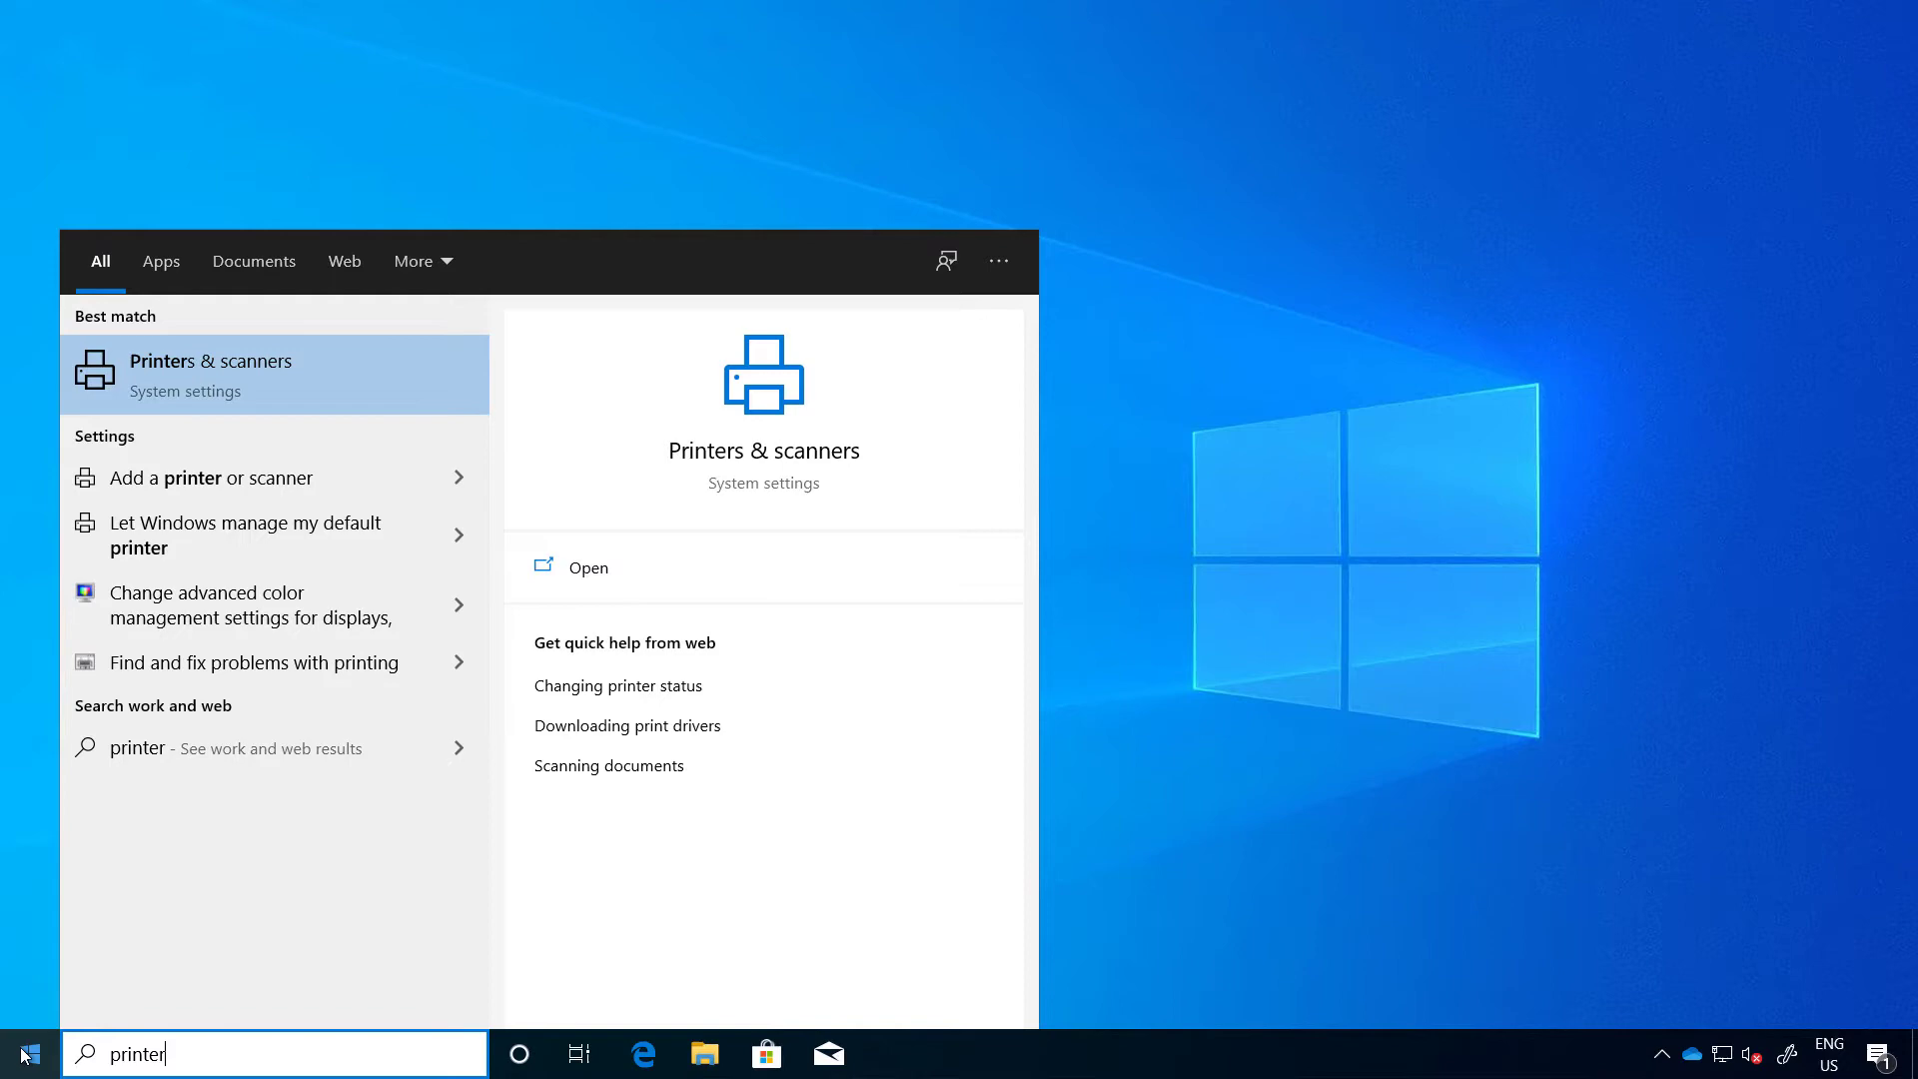
Step: Open the Printers & scanners settings page from the 'printer' search
key("Return")
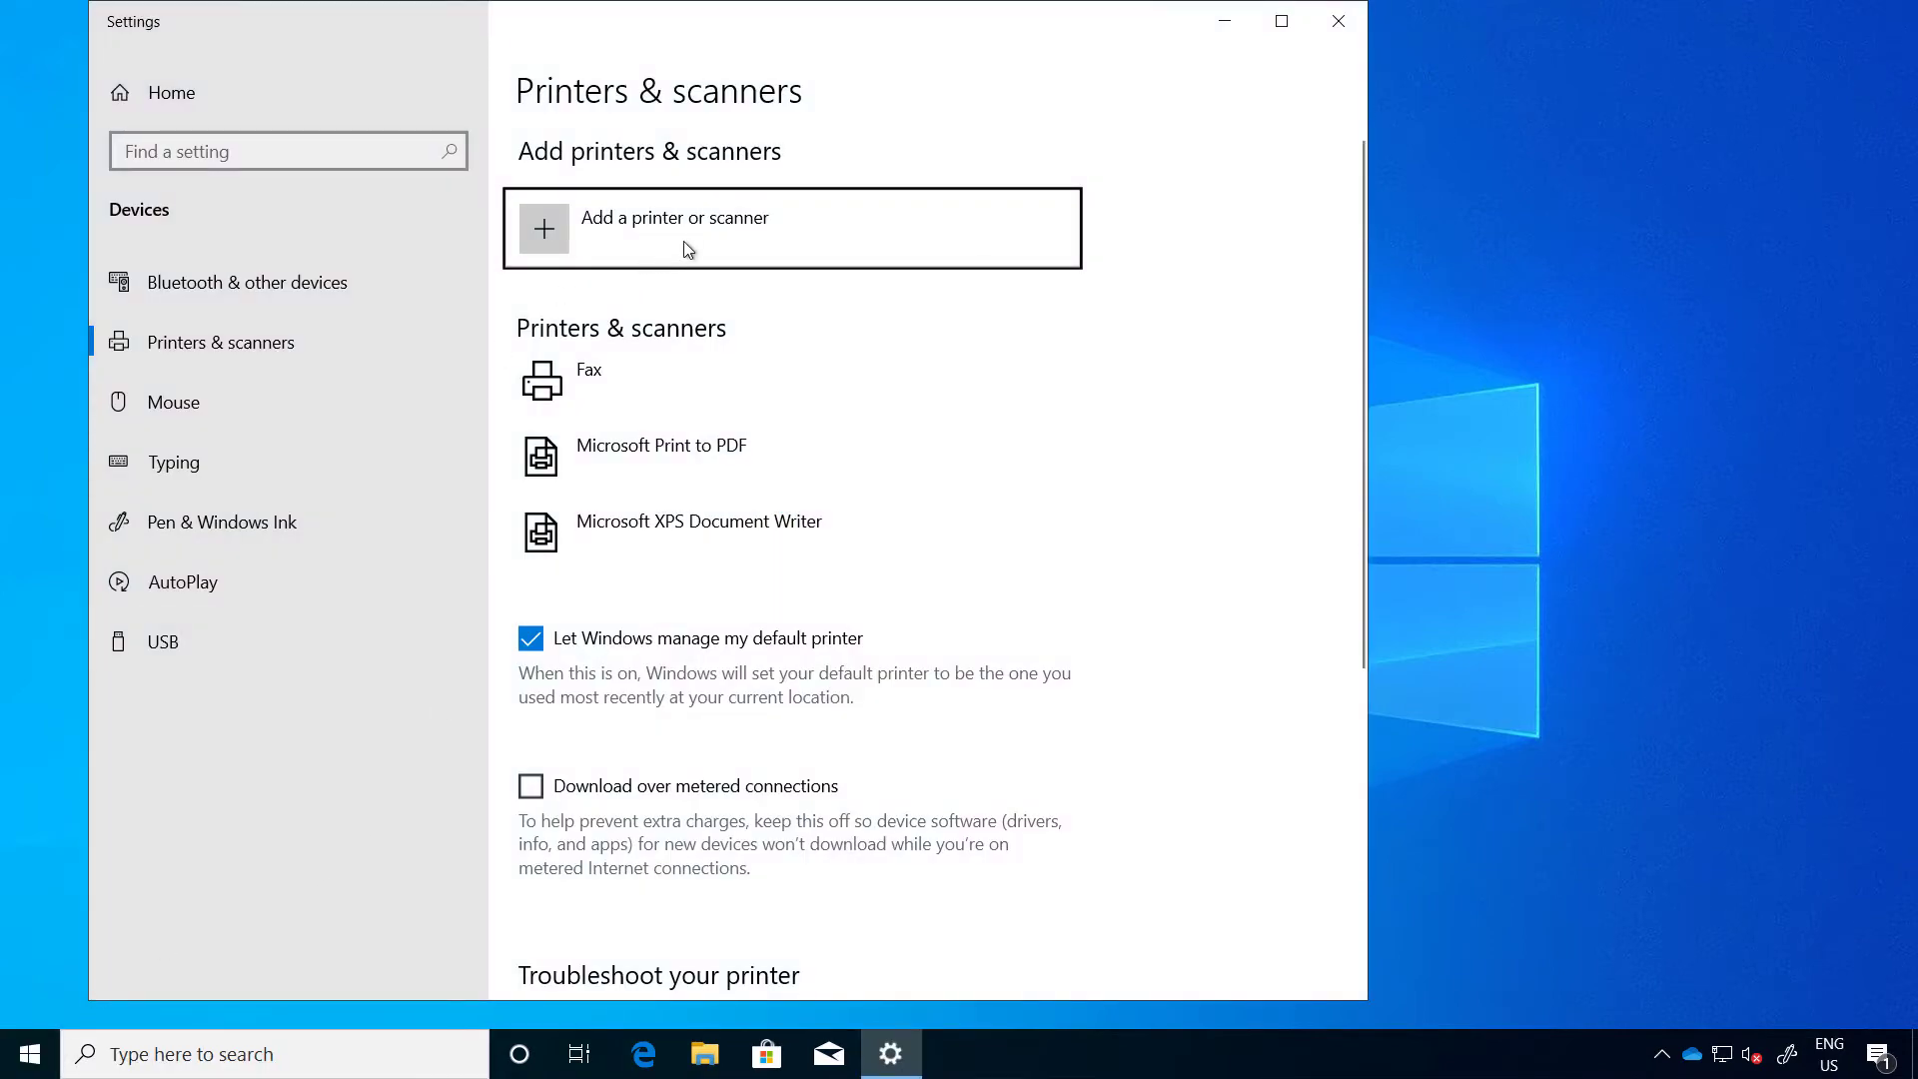
Step: Add the HP Officejet 4620 series cloud printer and select it once it is installed
left_click(905, 241)
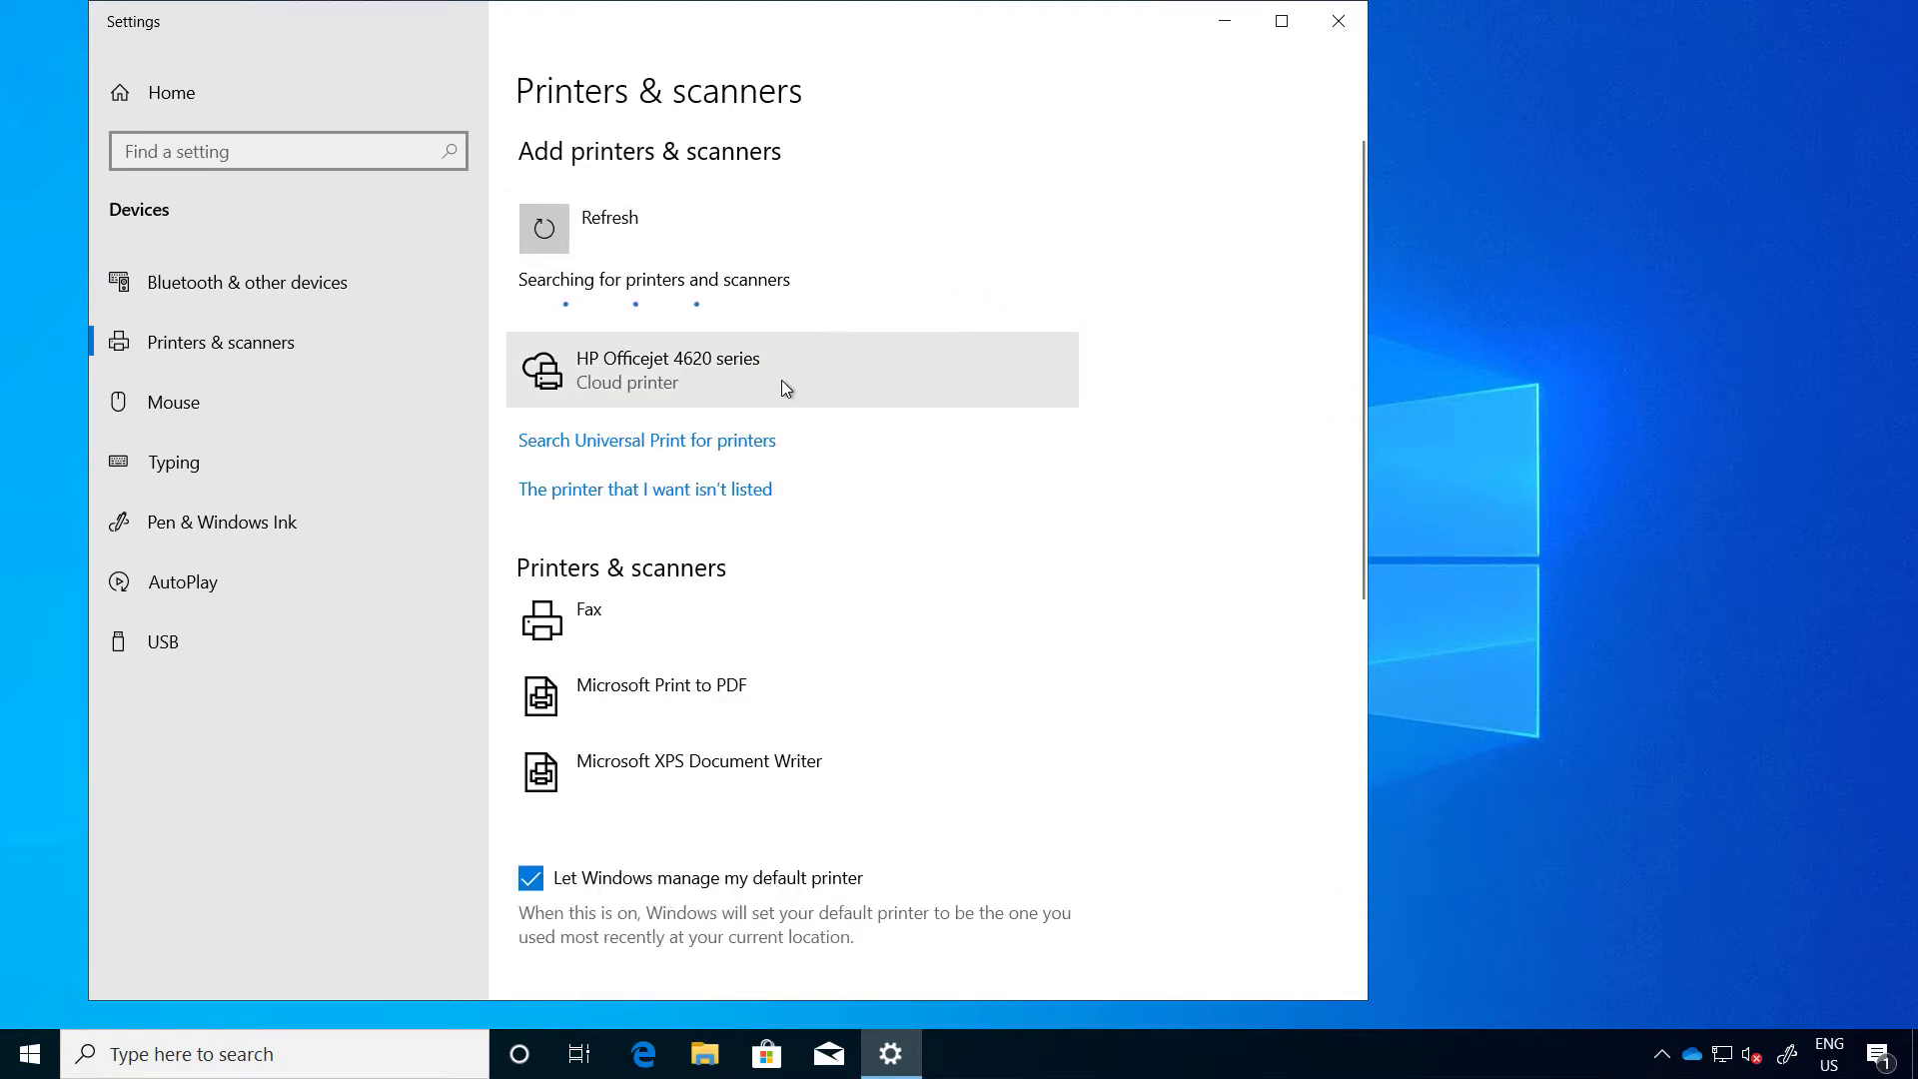
left_click(801, 380)
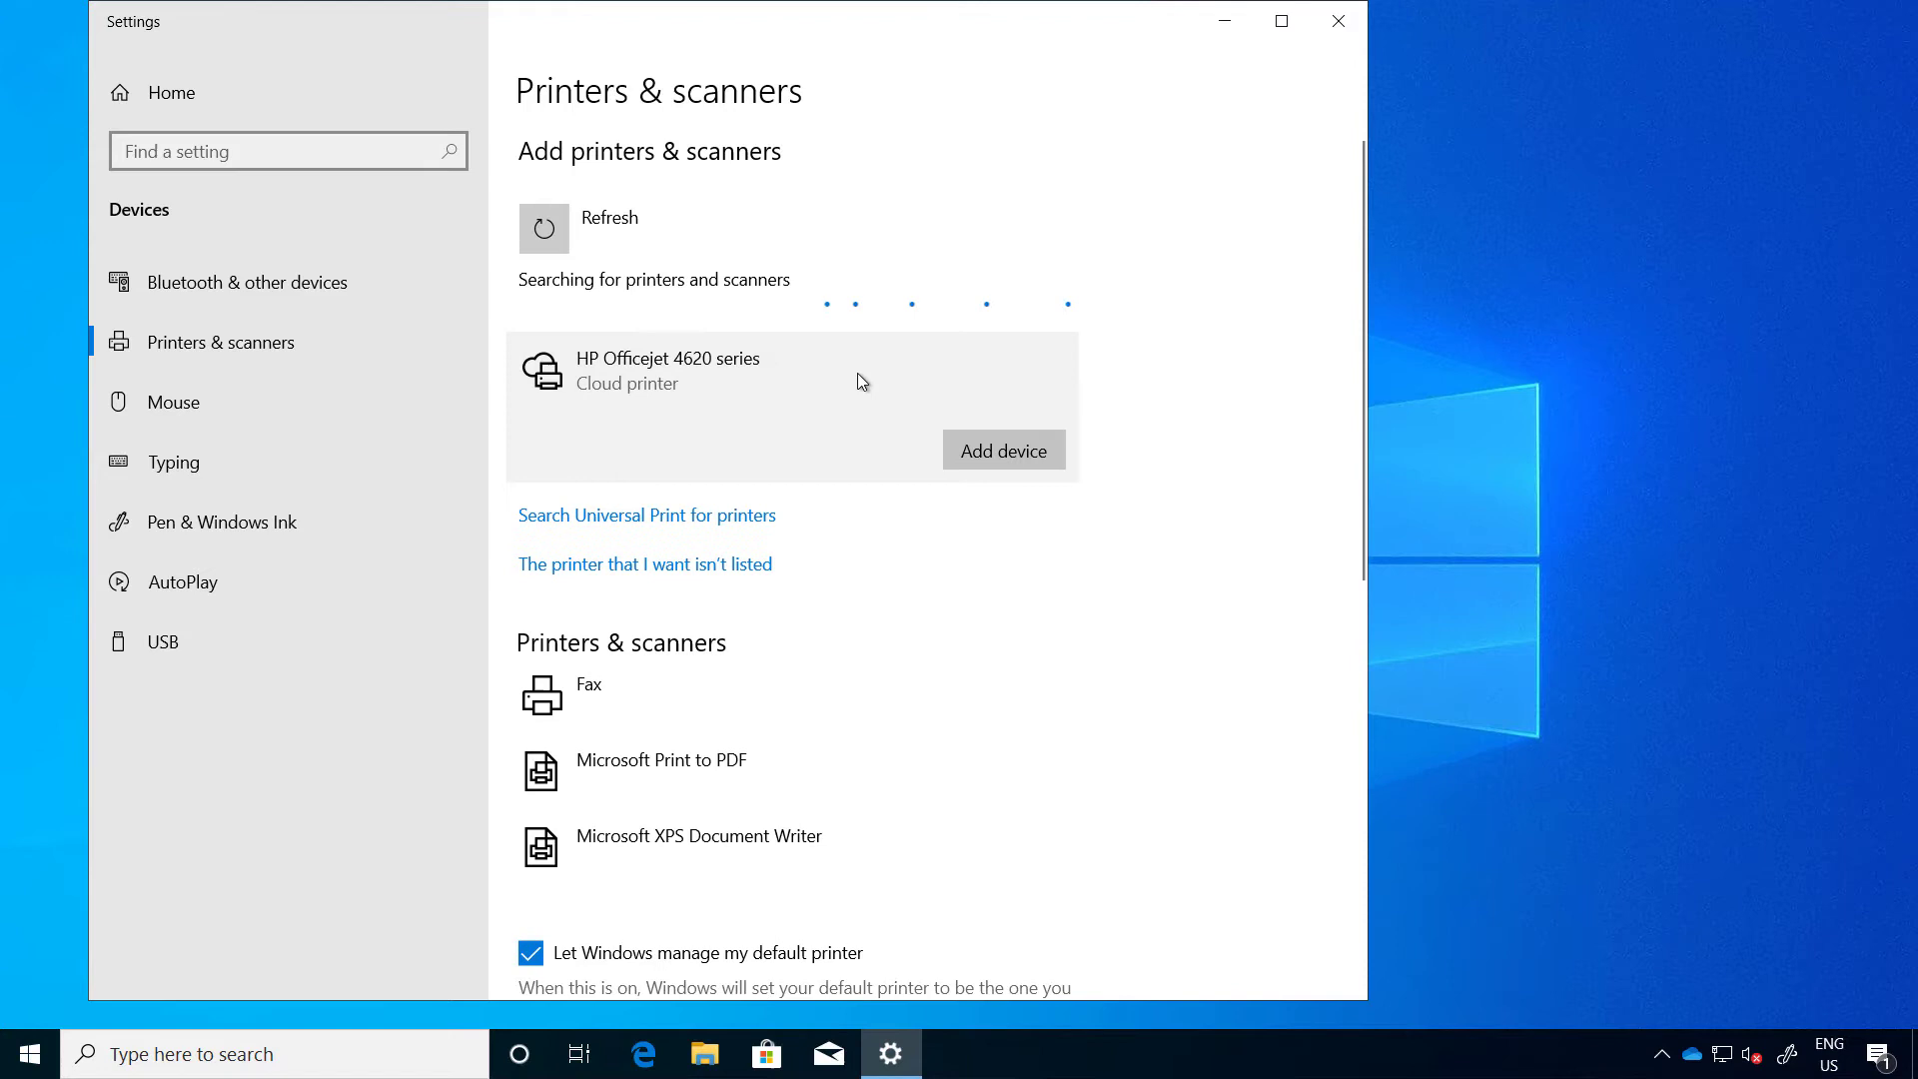
left_click(1061, 465)
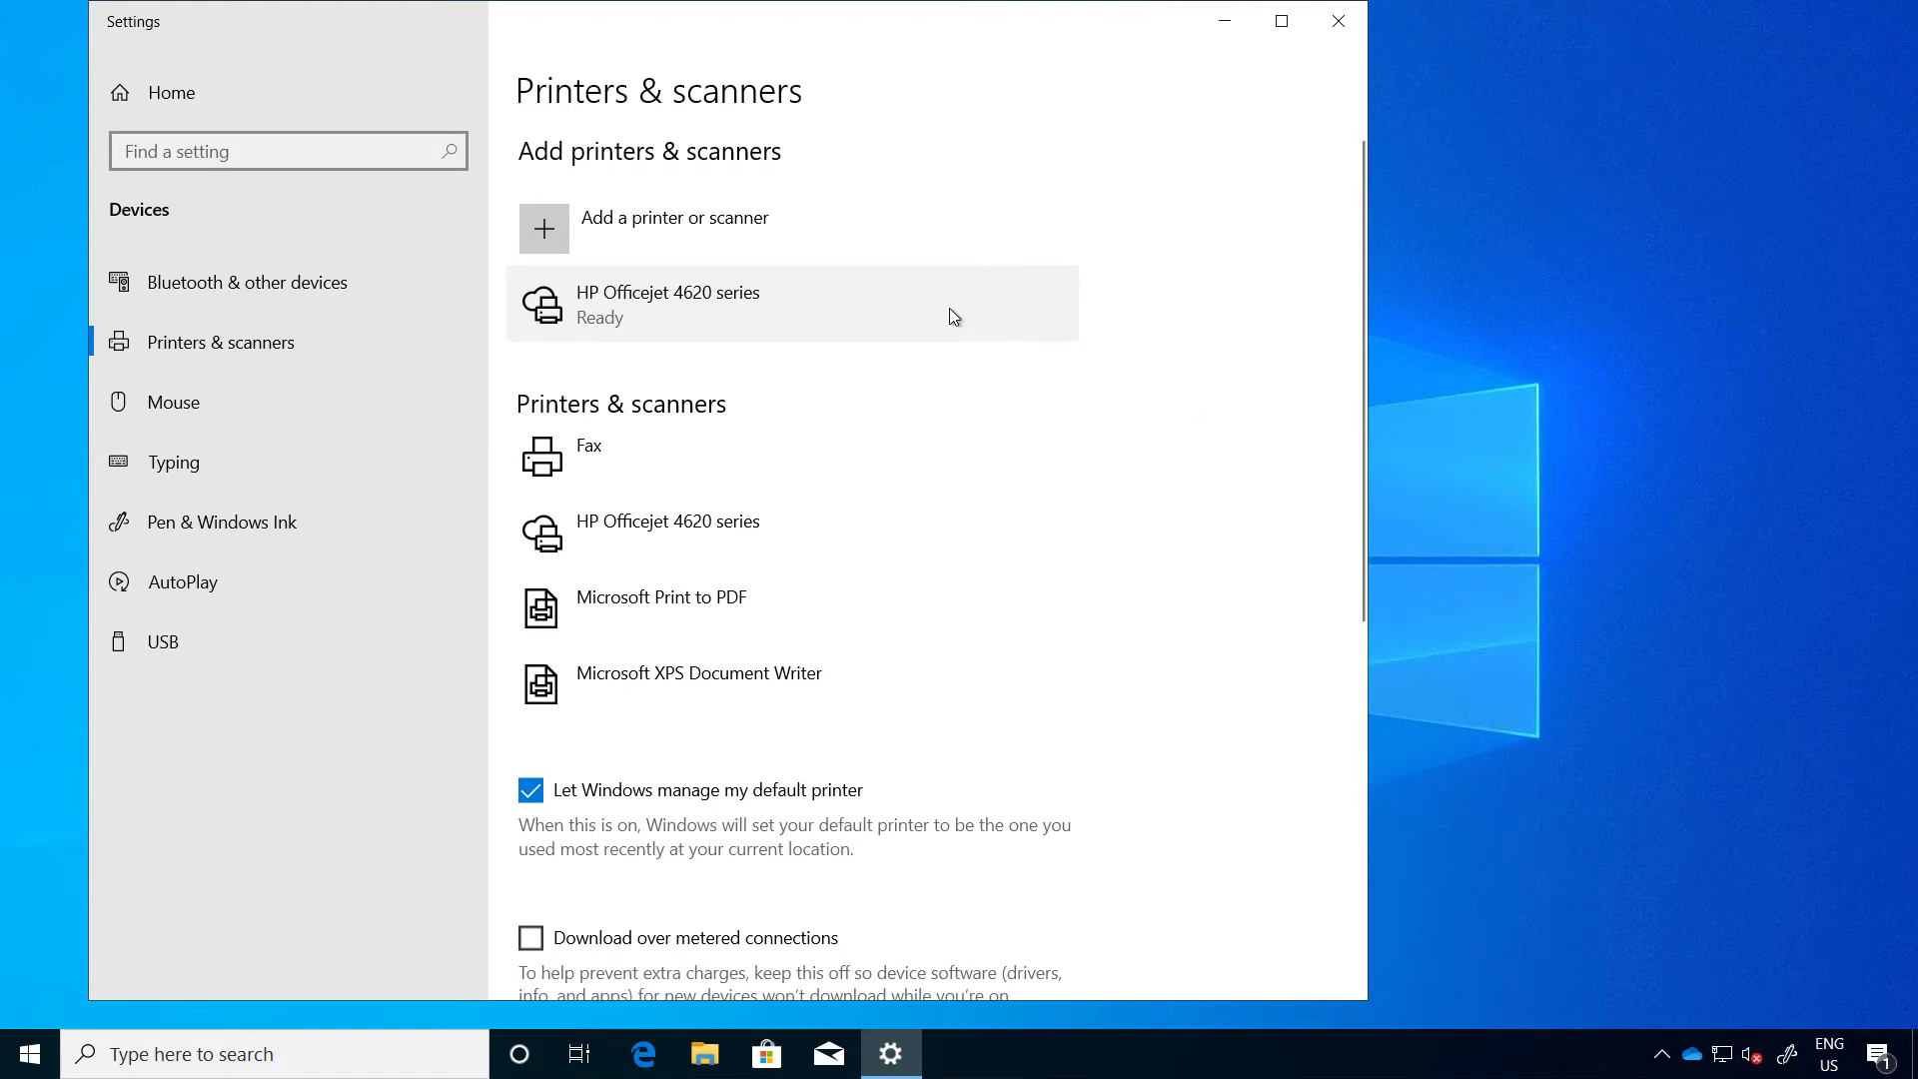
left_click(768, 528)
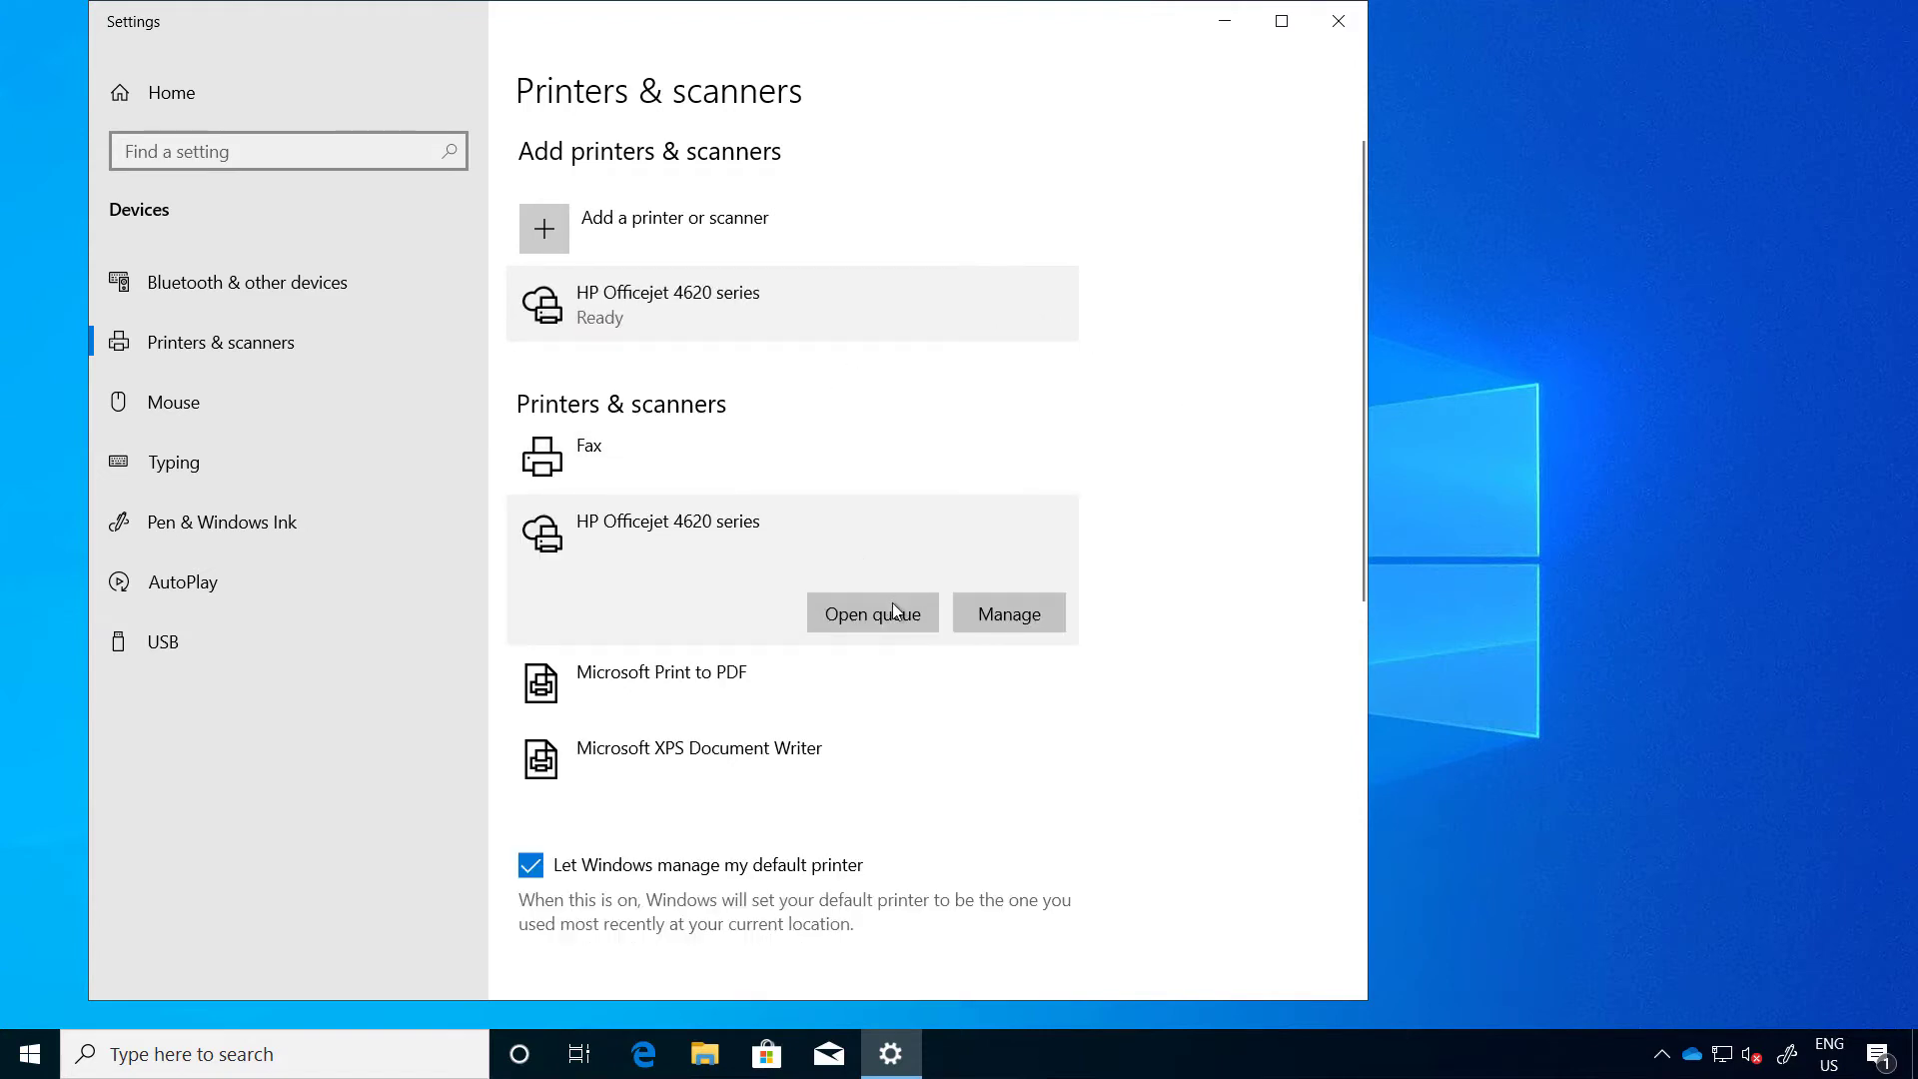
Step: Send a test page from the HP Officejet 4620 series device management page
left_click(1027, 626)
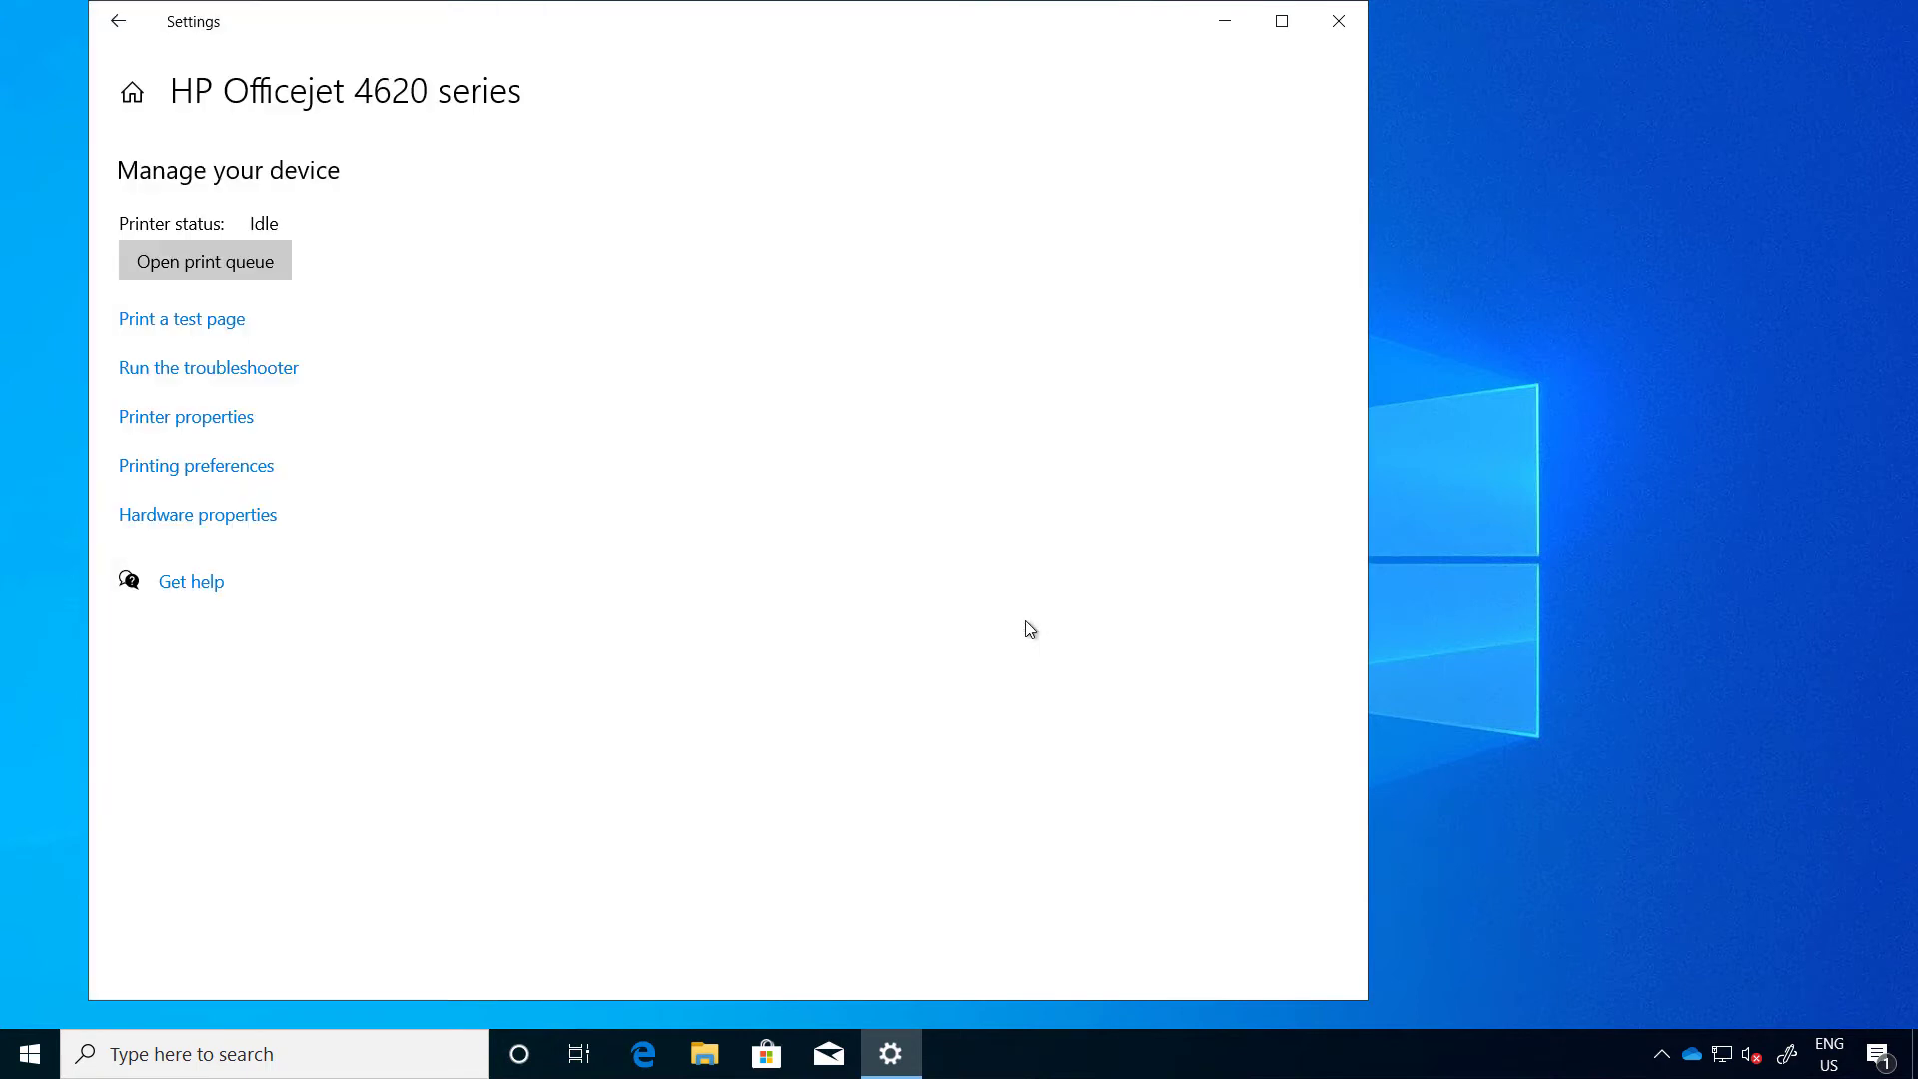
left_click(233, 333)
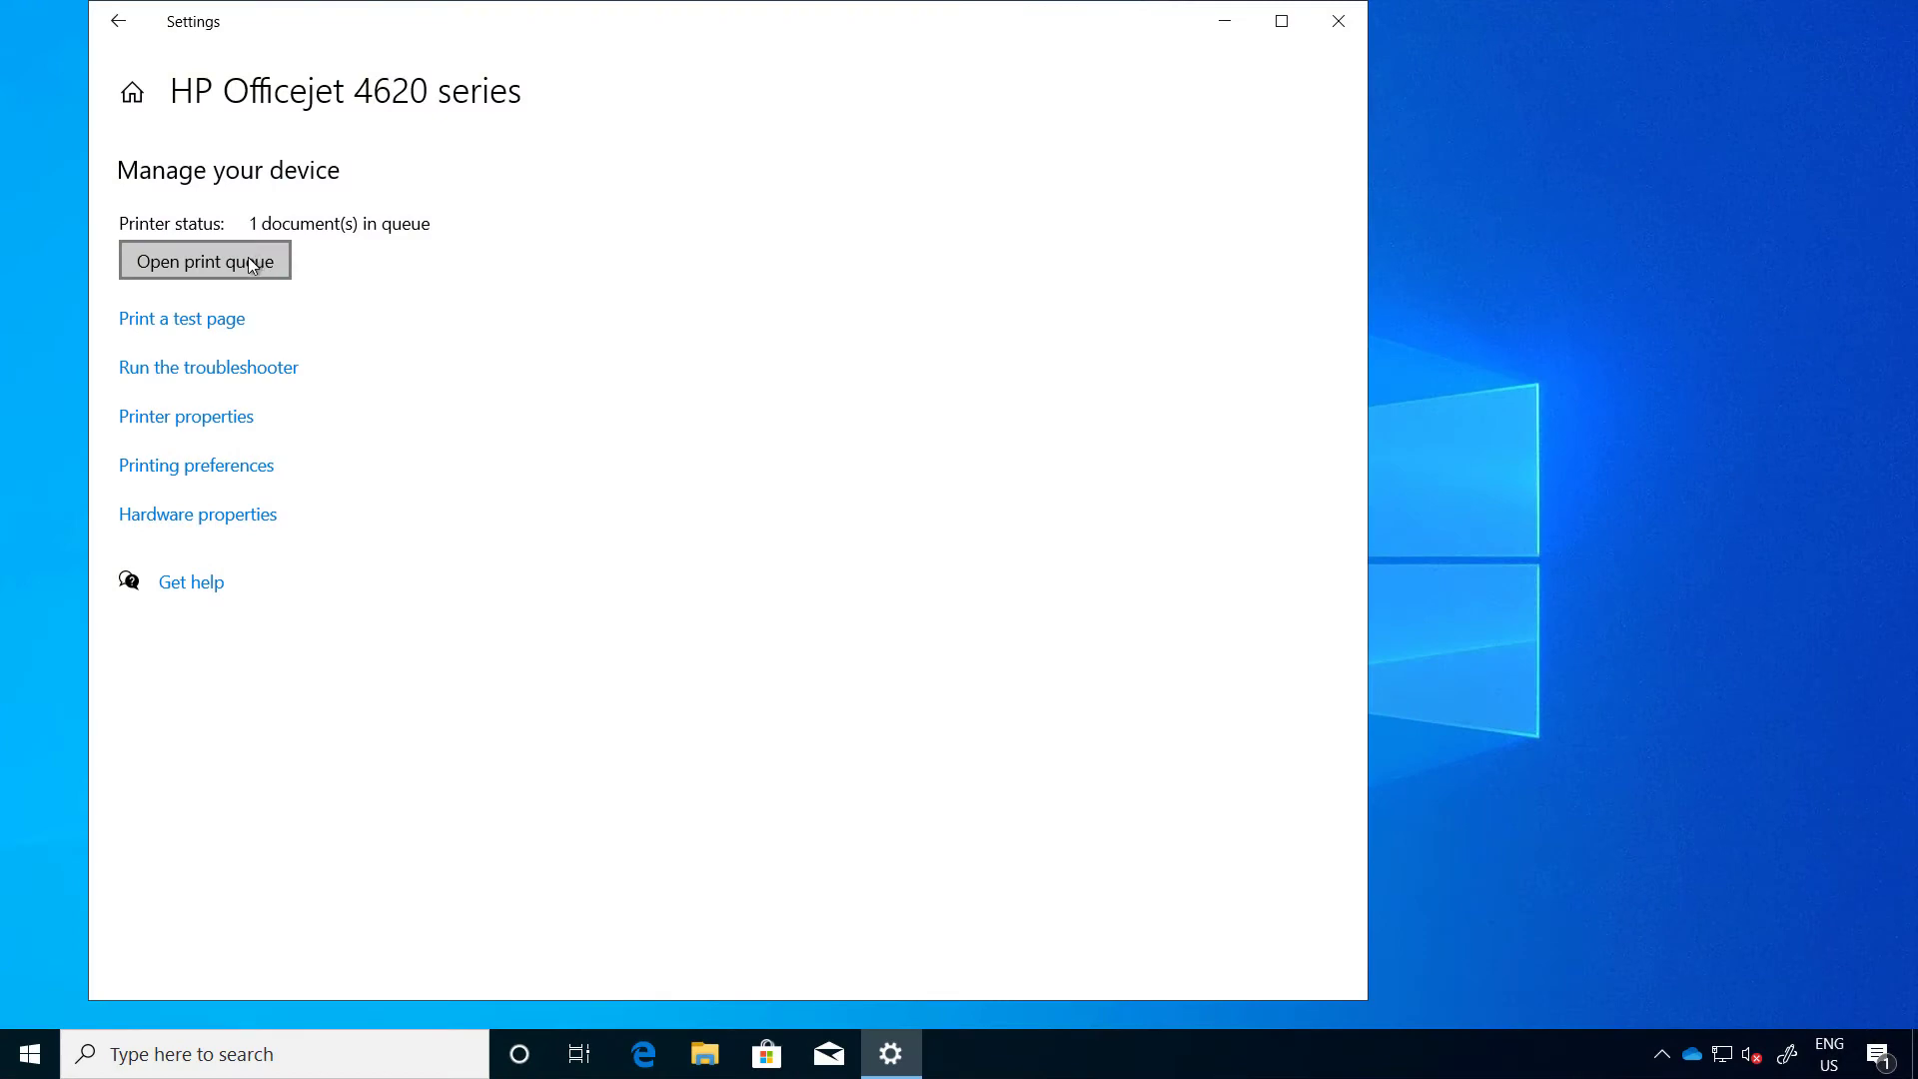
Step: Confirm the Test Page shows 'Sent to printer' in the HP Officejet print queue
left_click(254, 265)
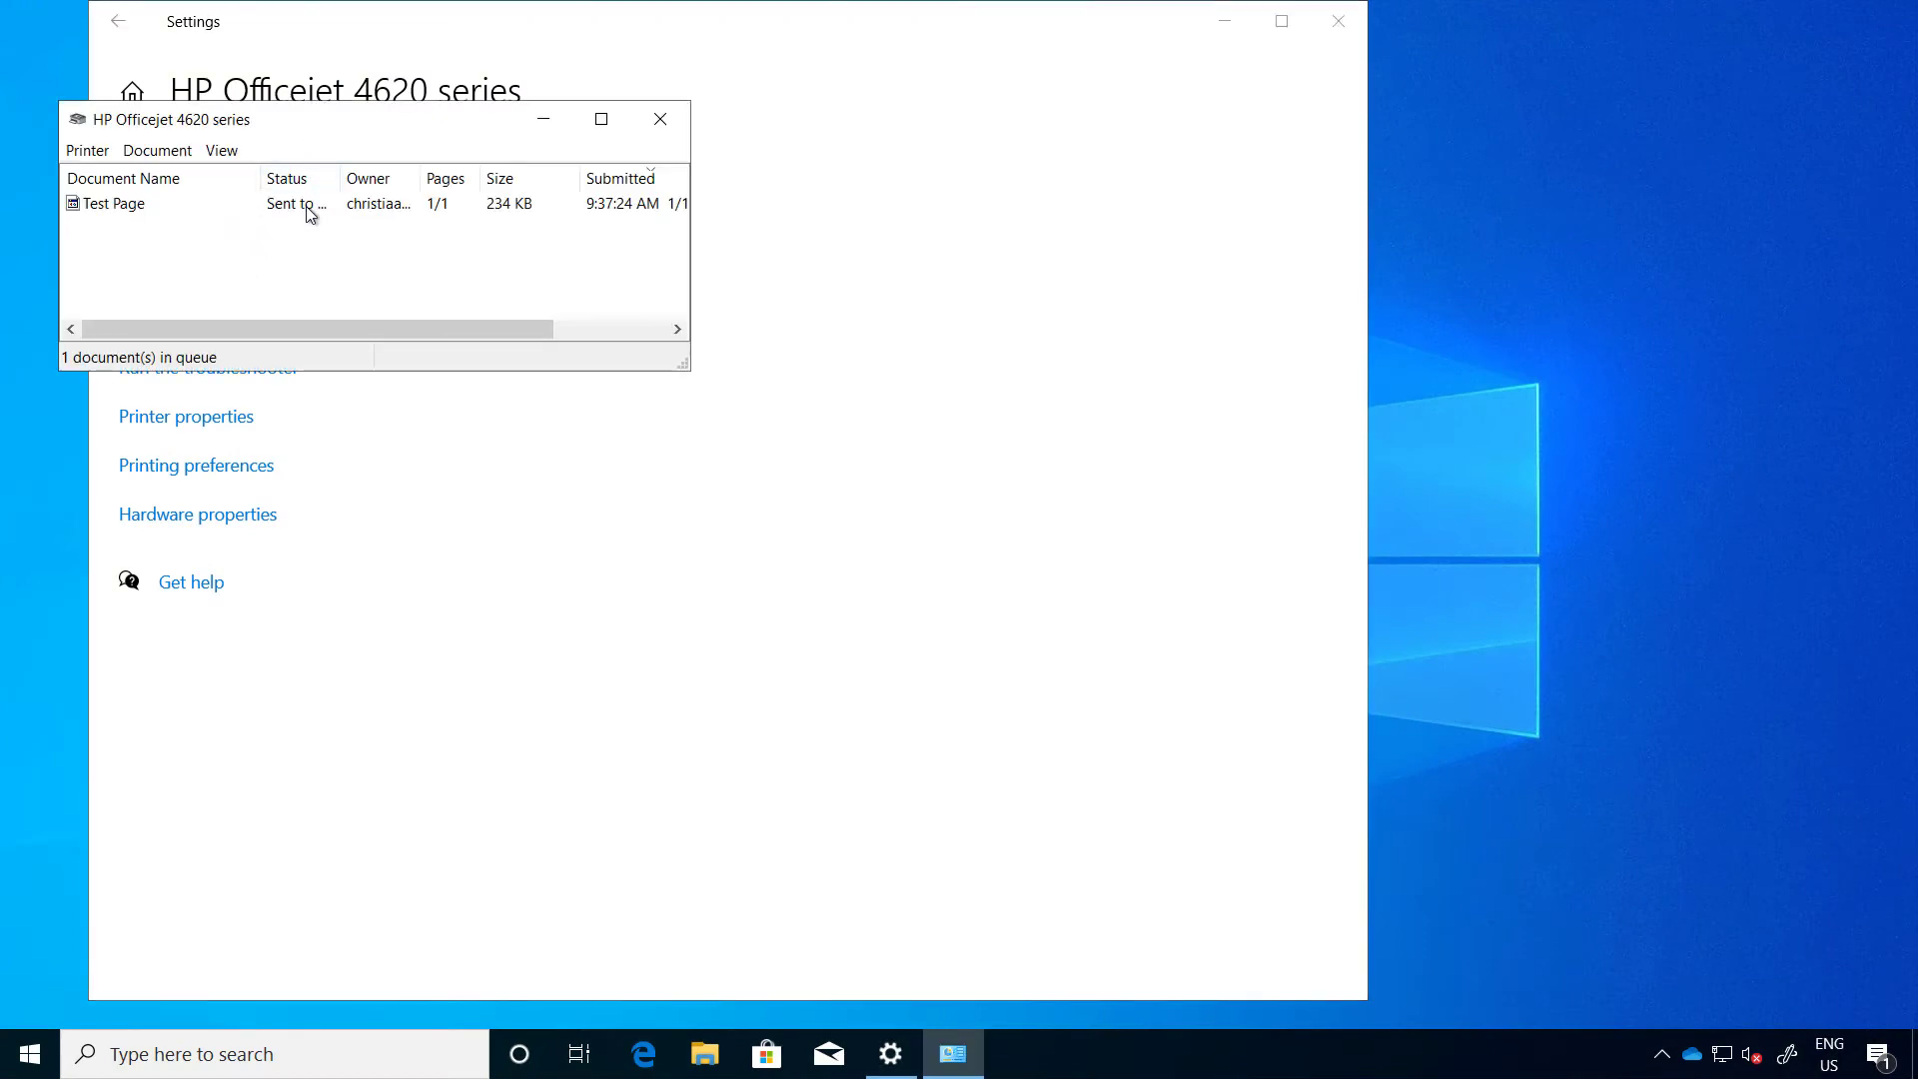
left_click(289, 210)
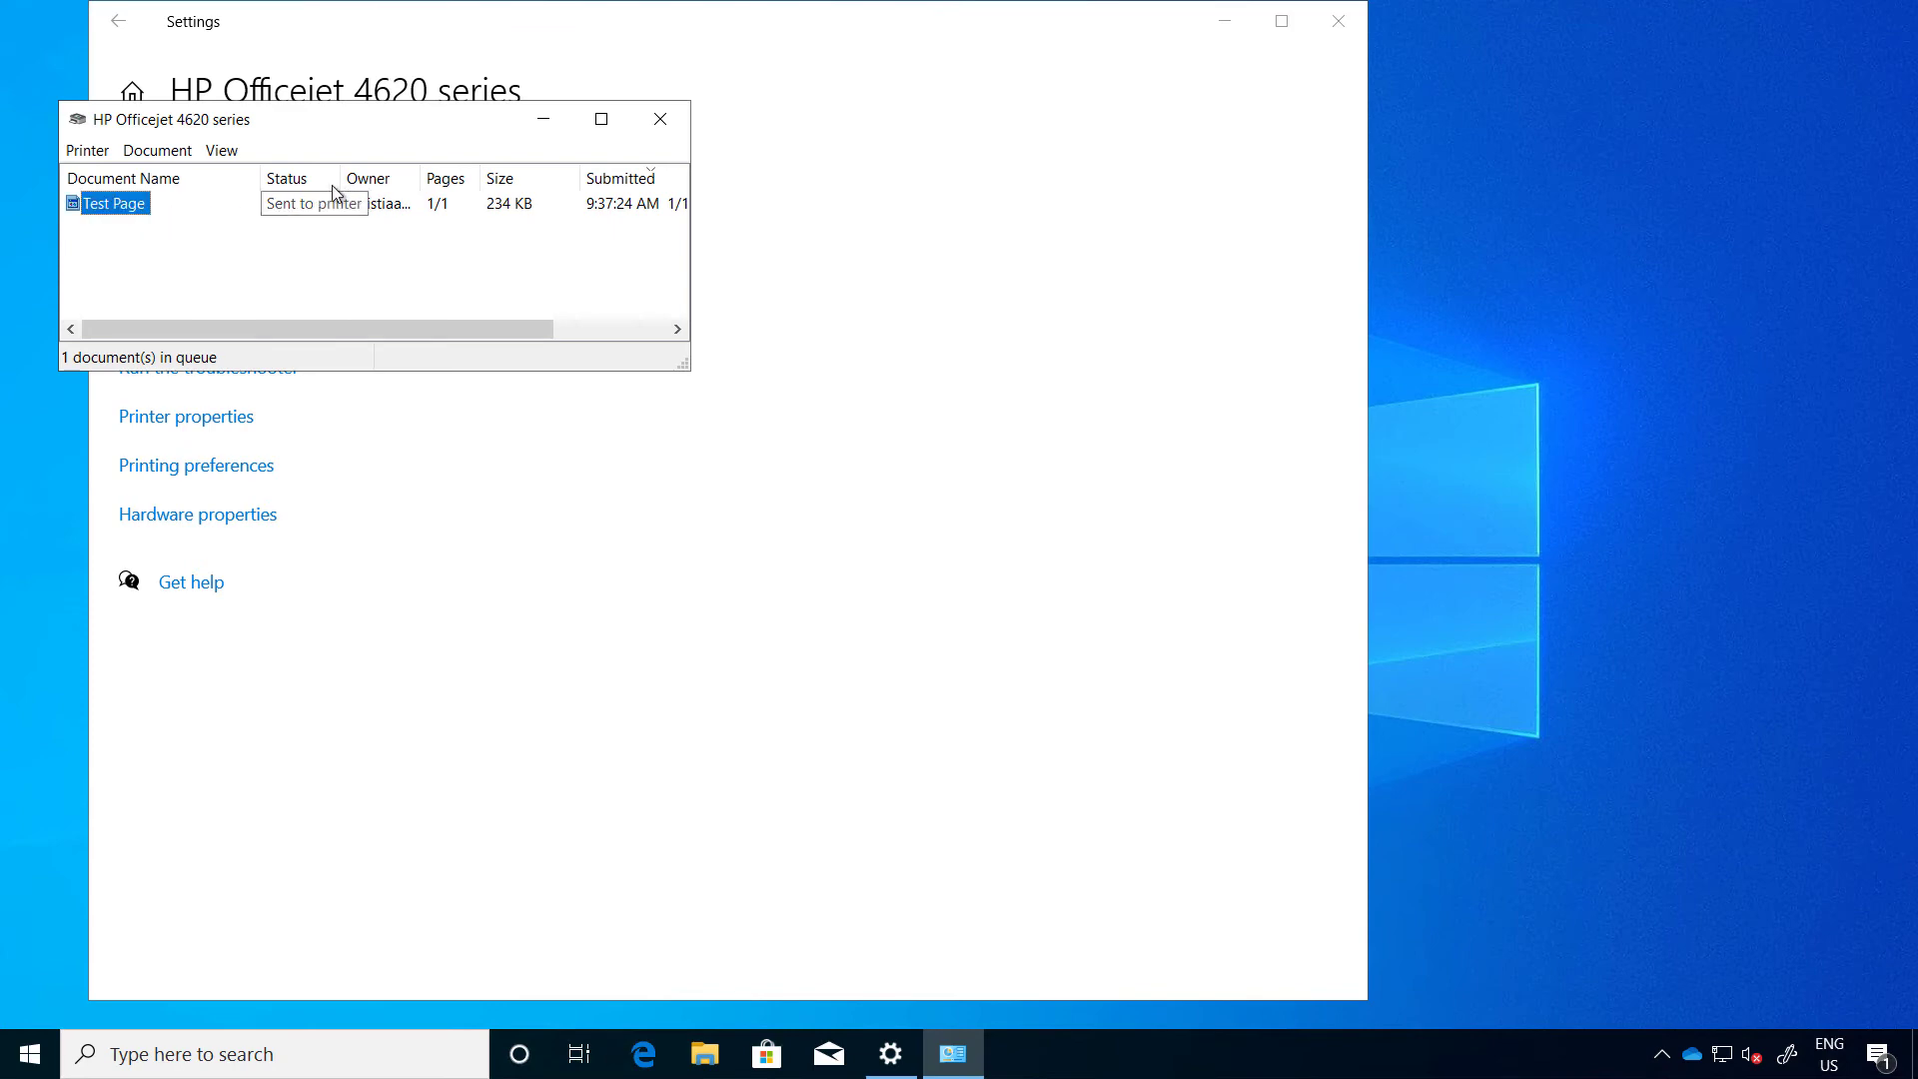
left_click_drag(341, 178, 415, 177)
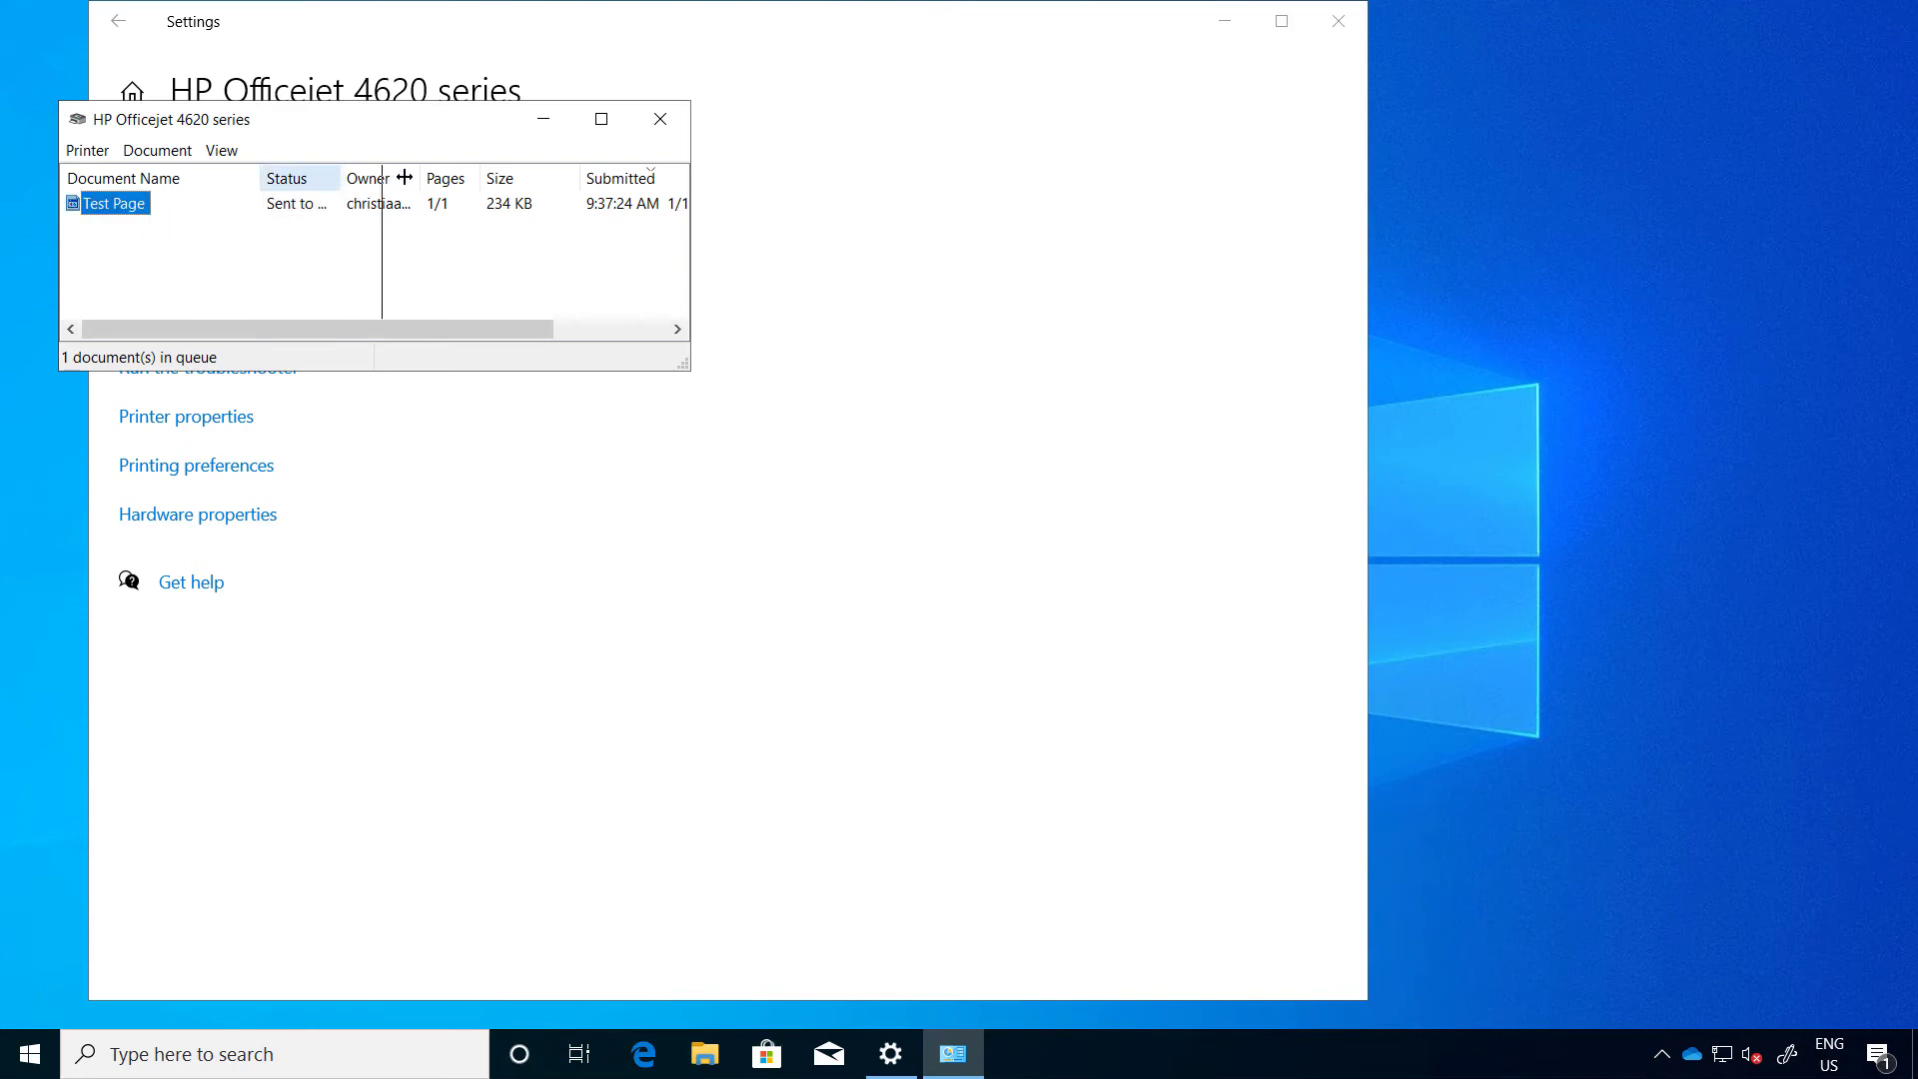
left_click(343, 222)
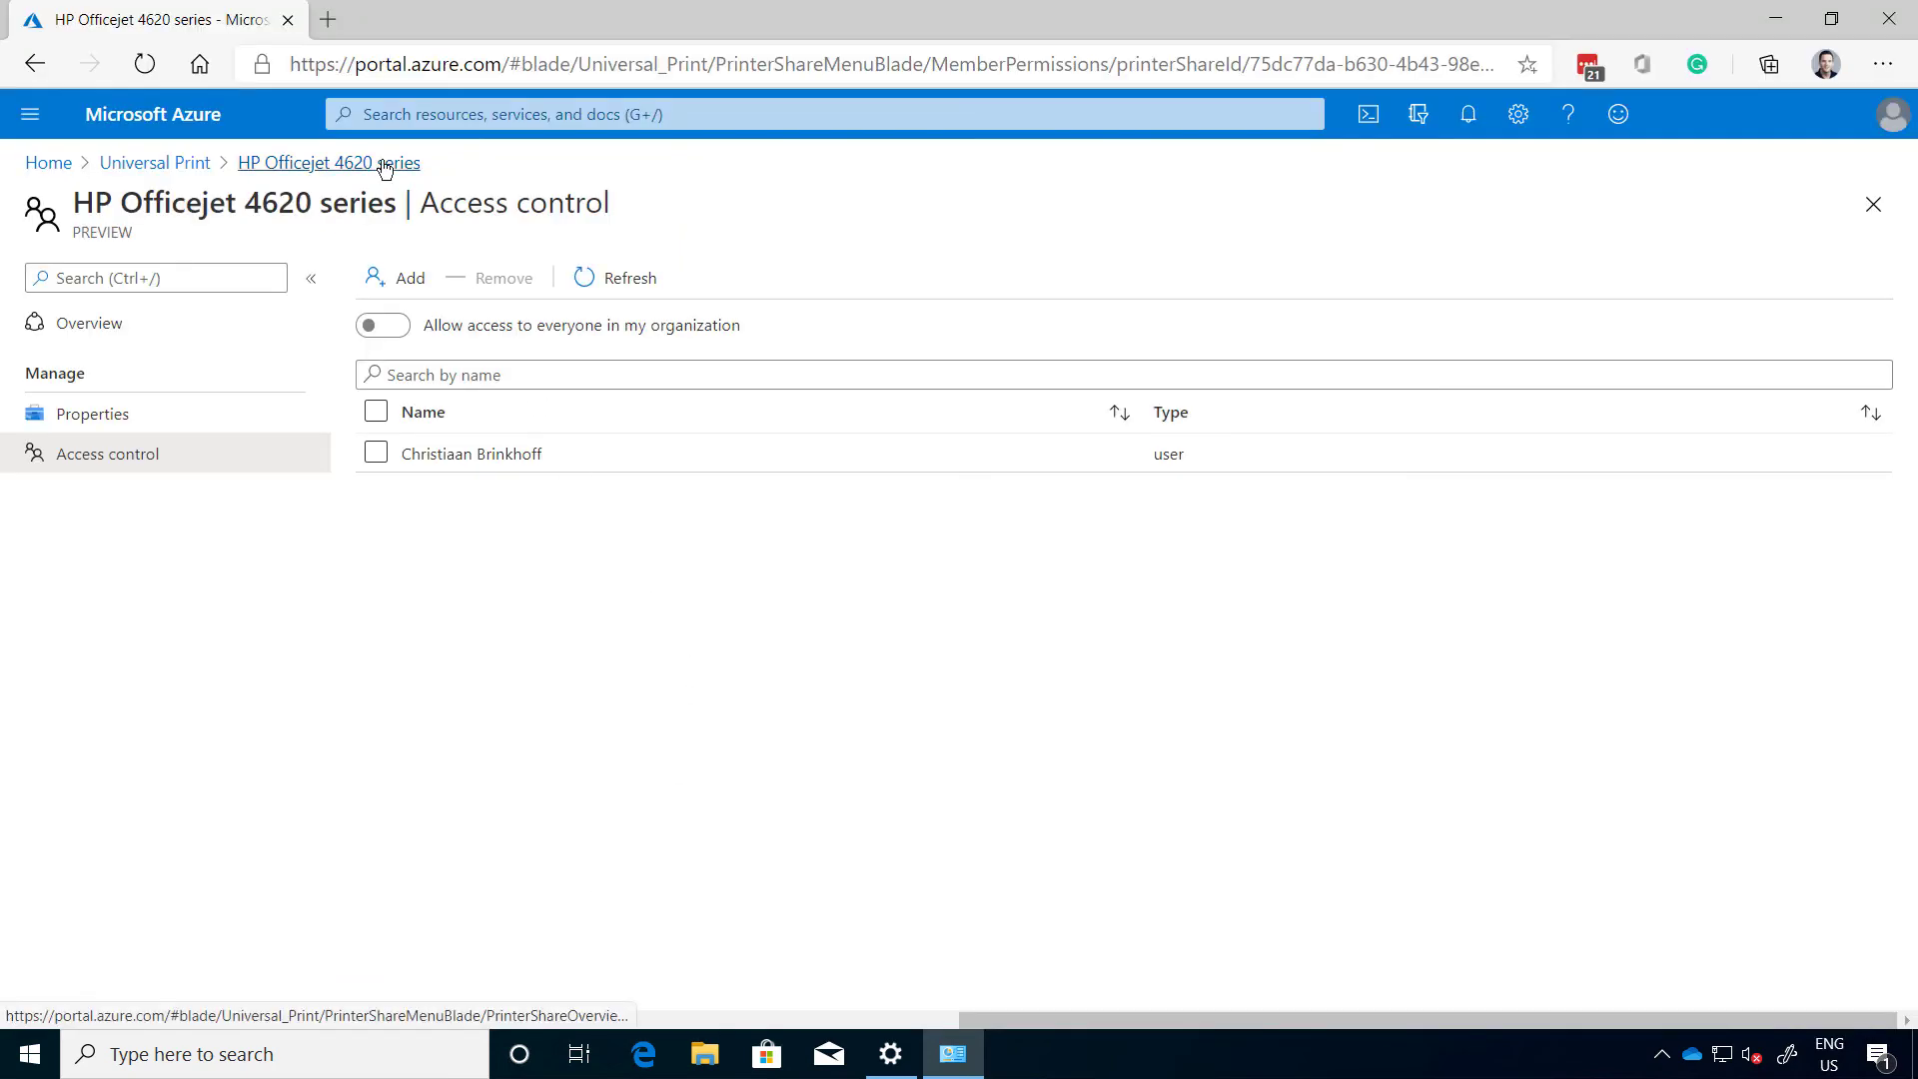
Step: Open the HP Officejet 4620 series Jobs list from Universal Print Printers and refresh it
left_click(300, 162)
left_click(155, 163)
left_click(105, 424)
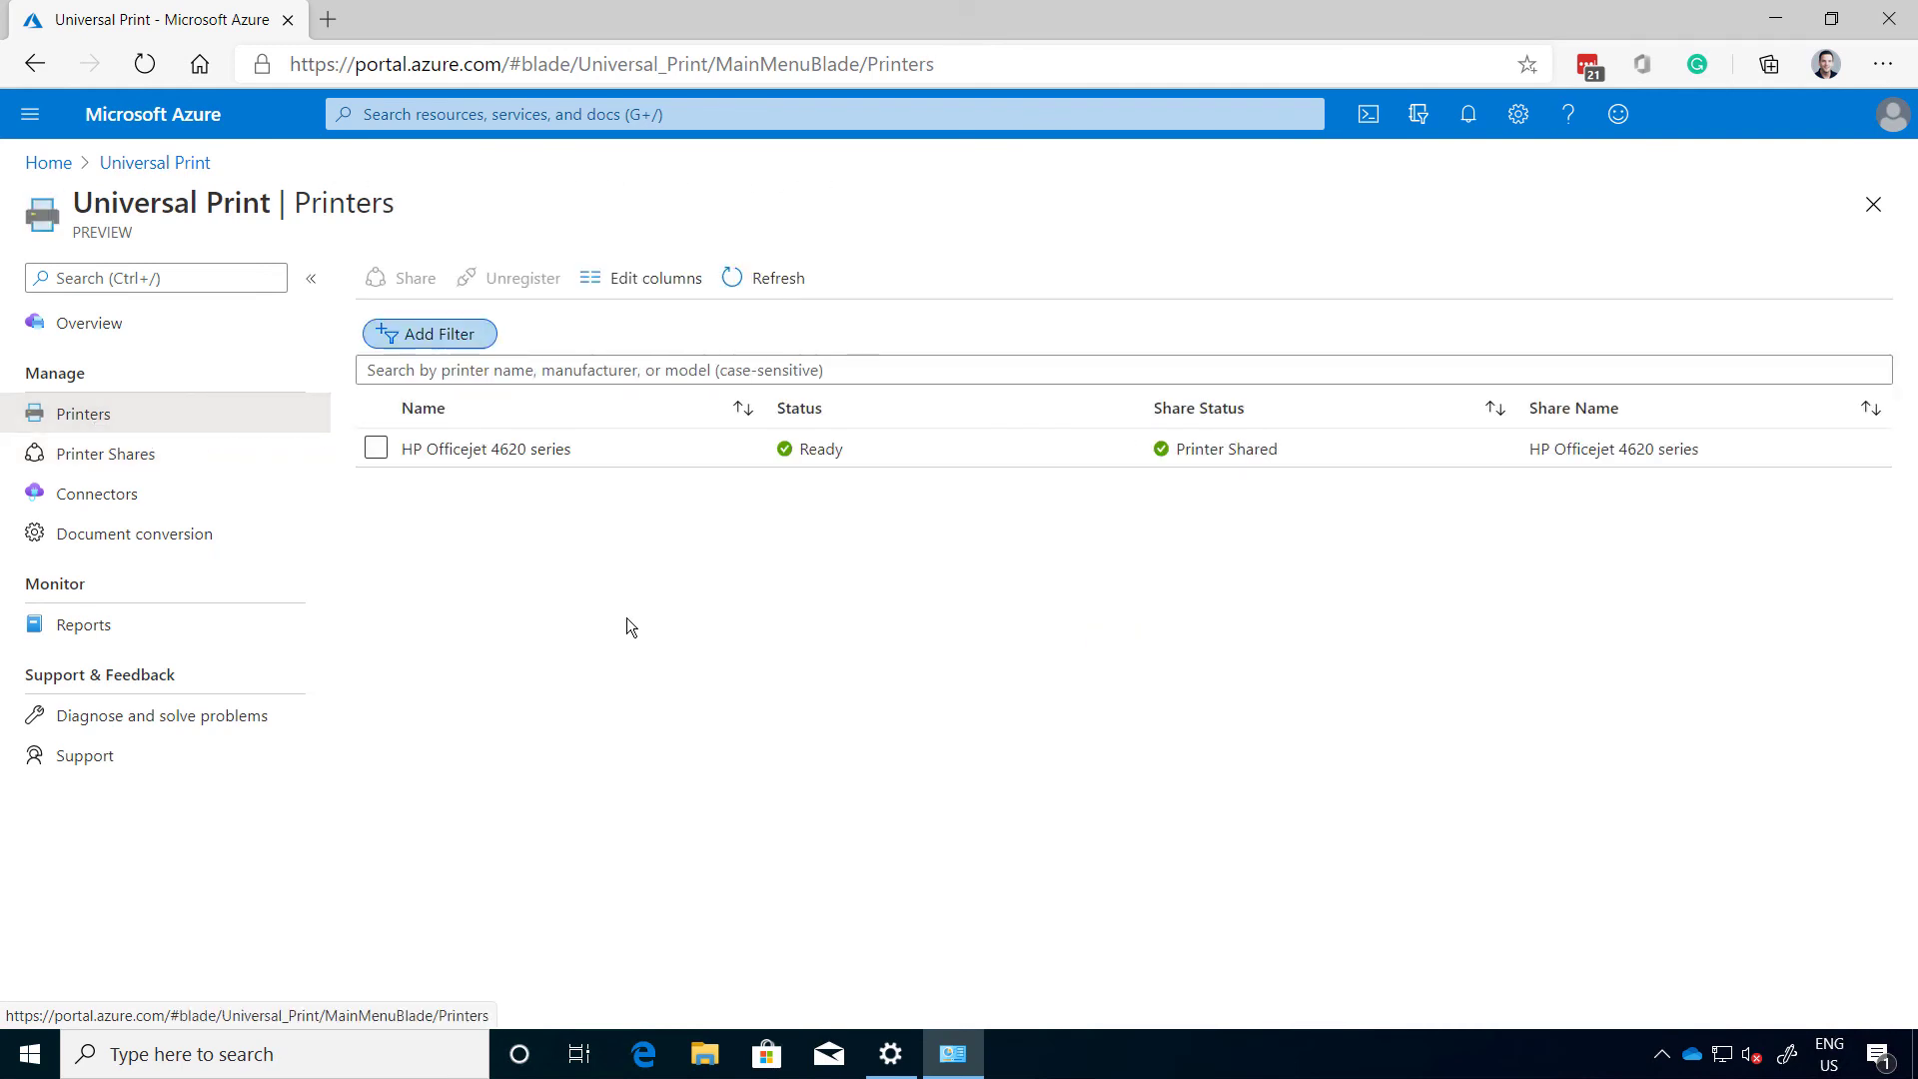
left_click(523, 456)
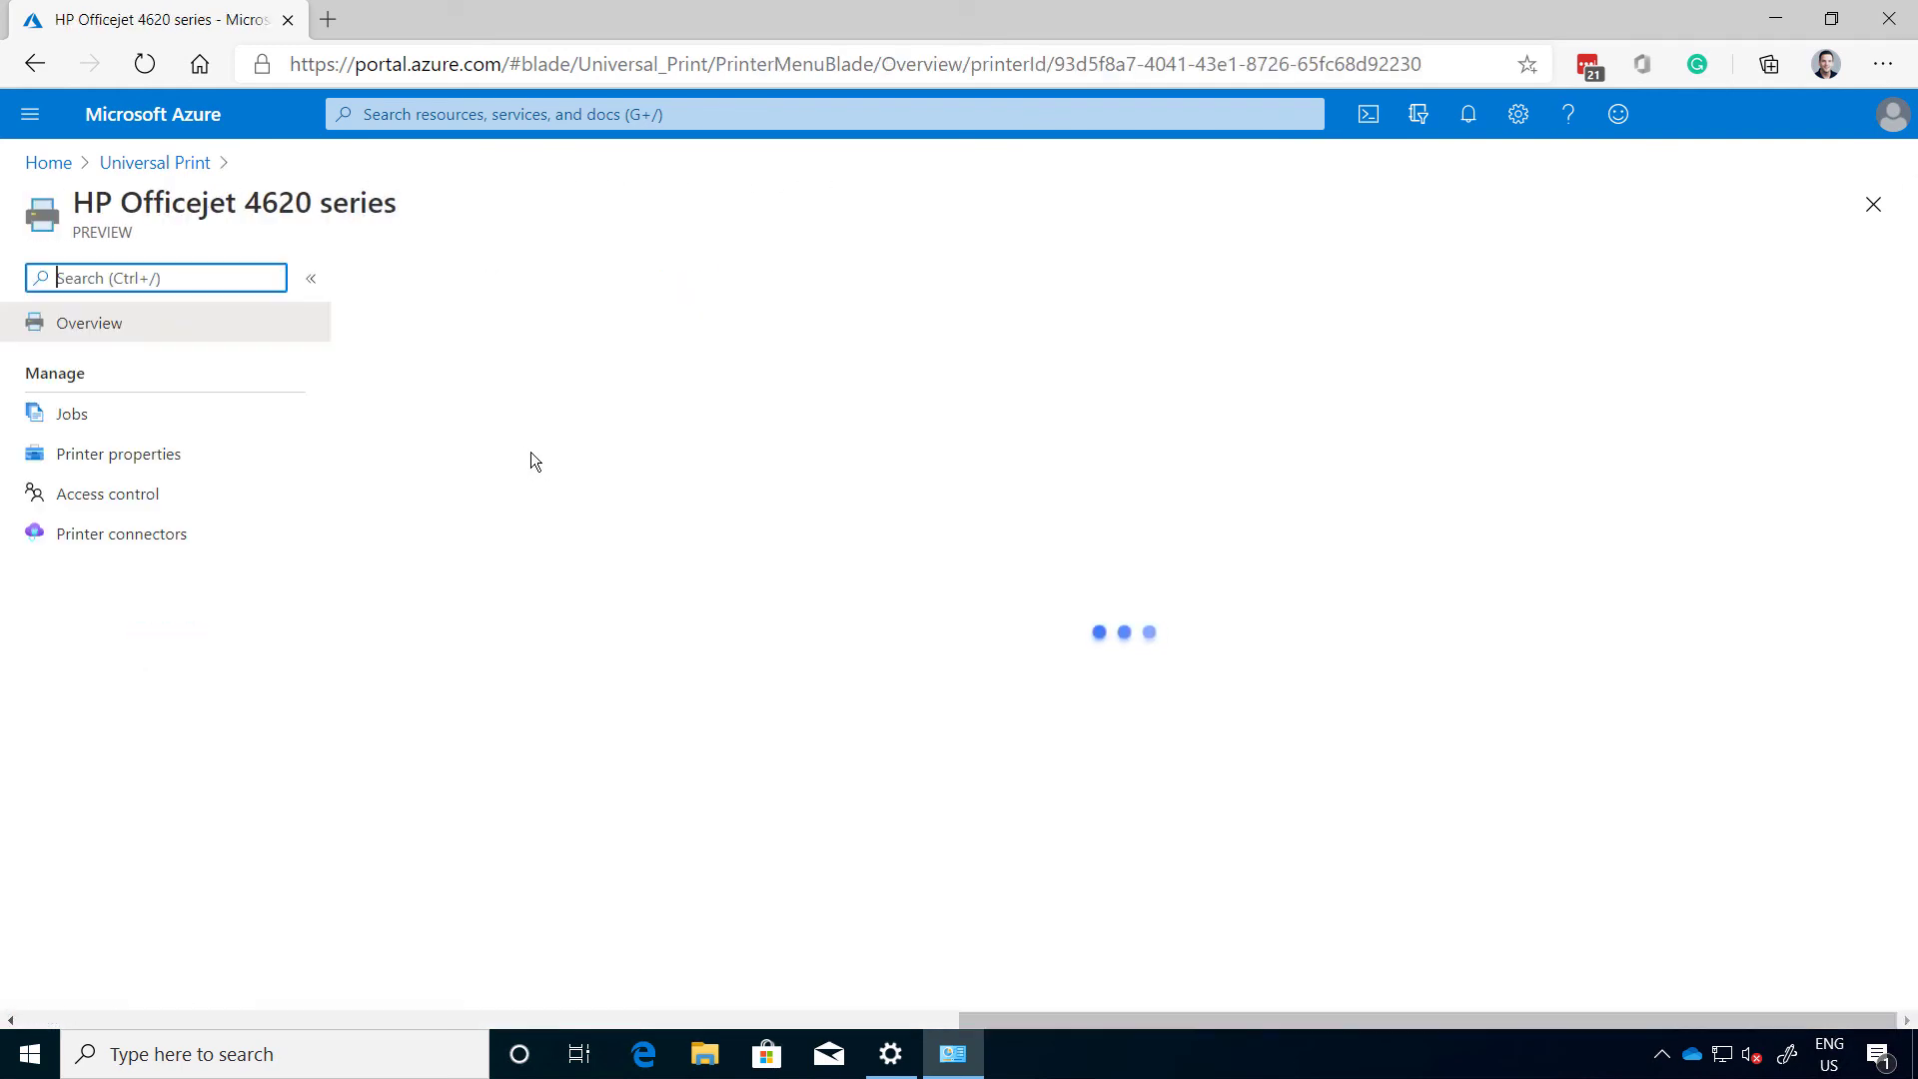
left_click(192, 416)
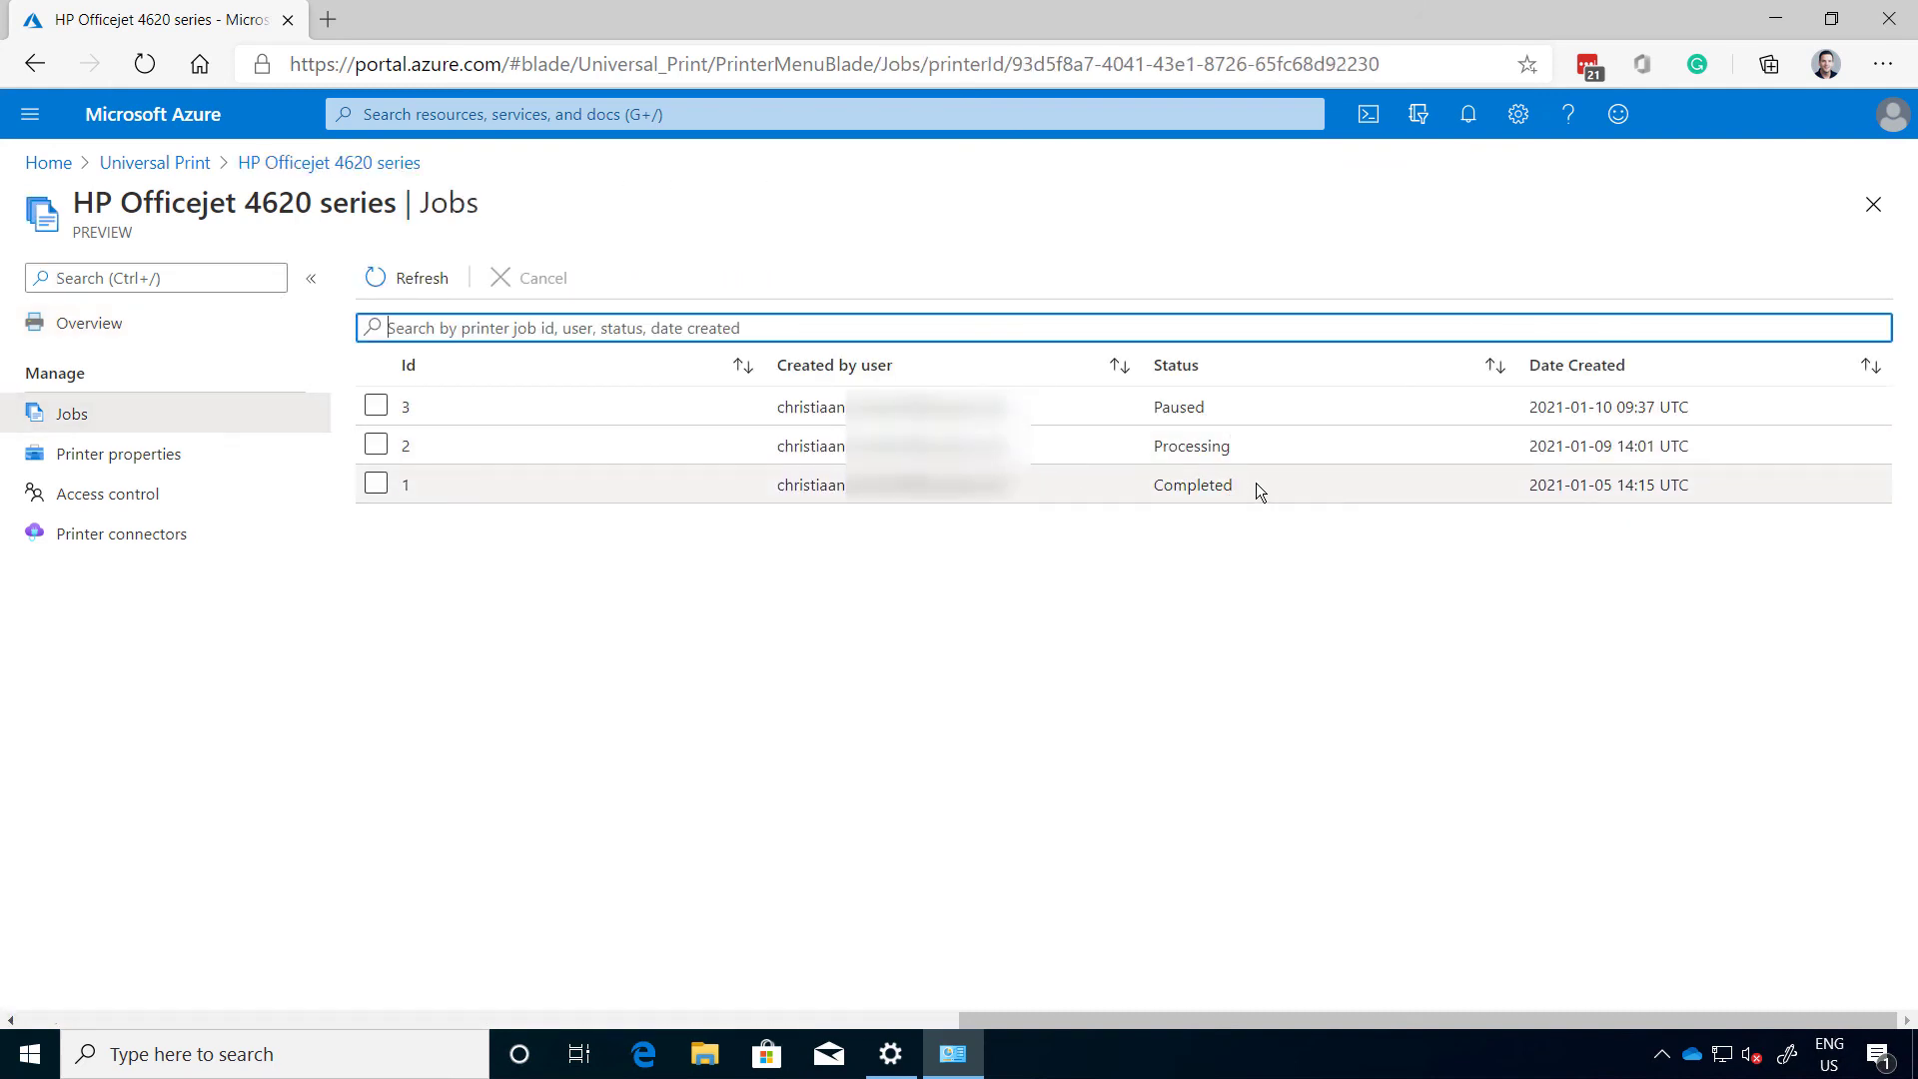
left_click(1302, 487)
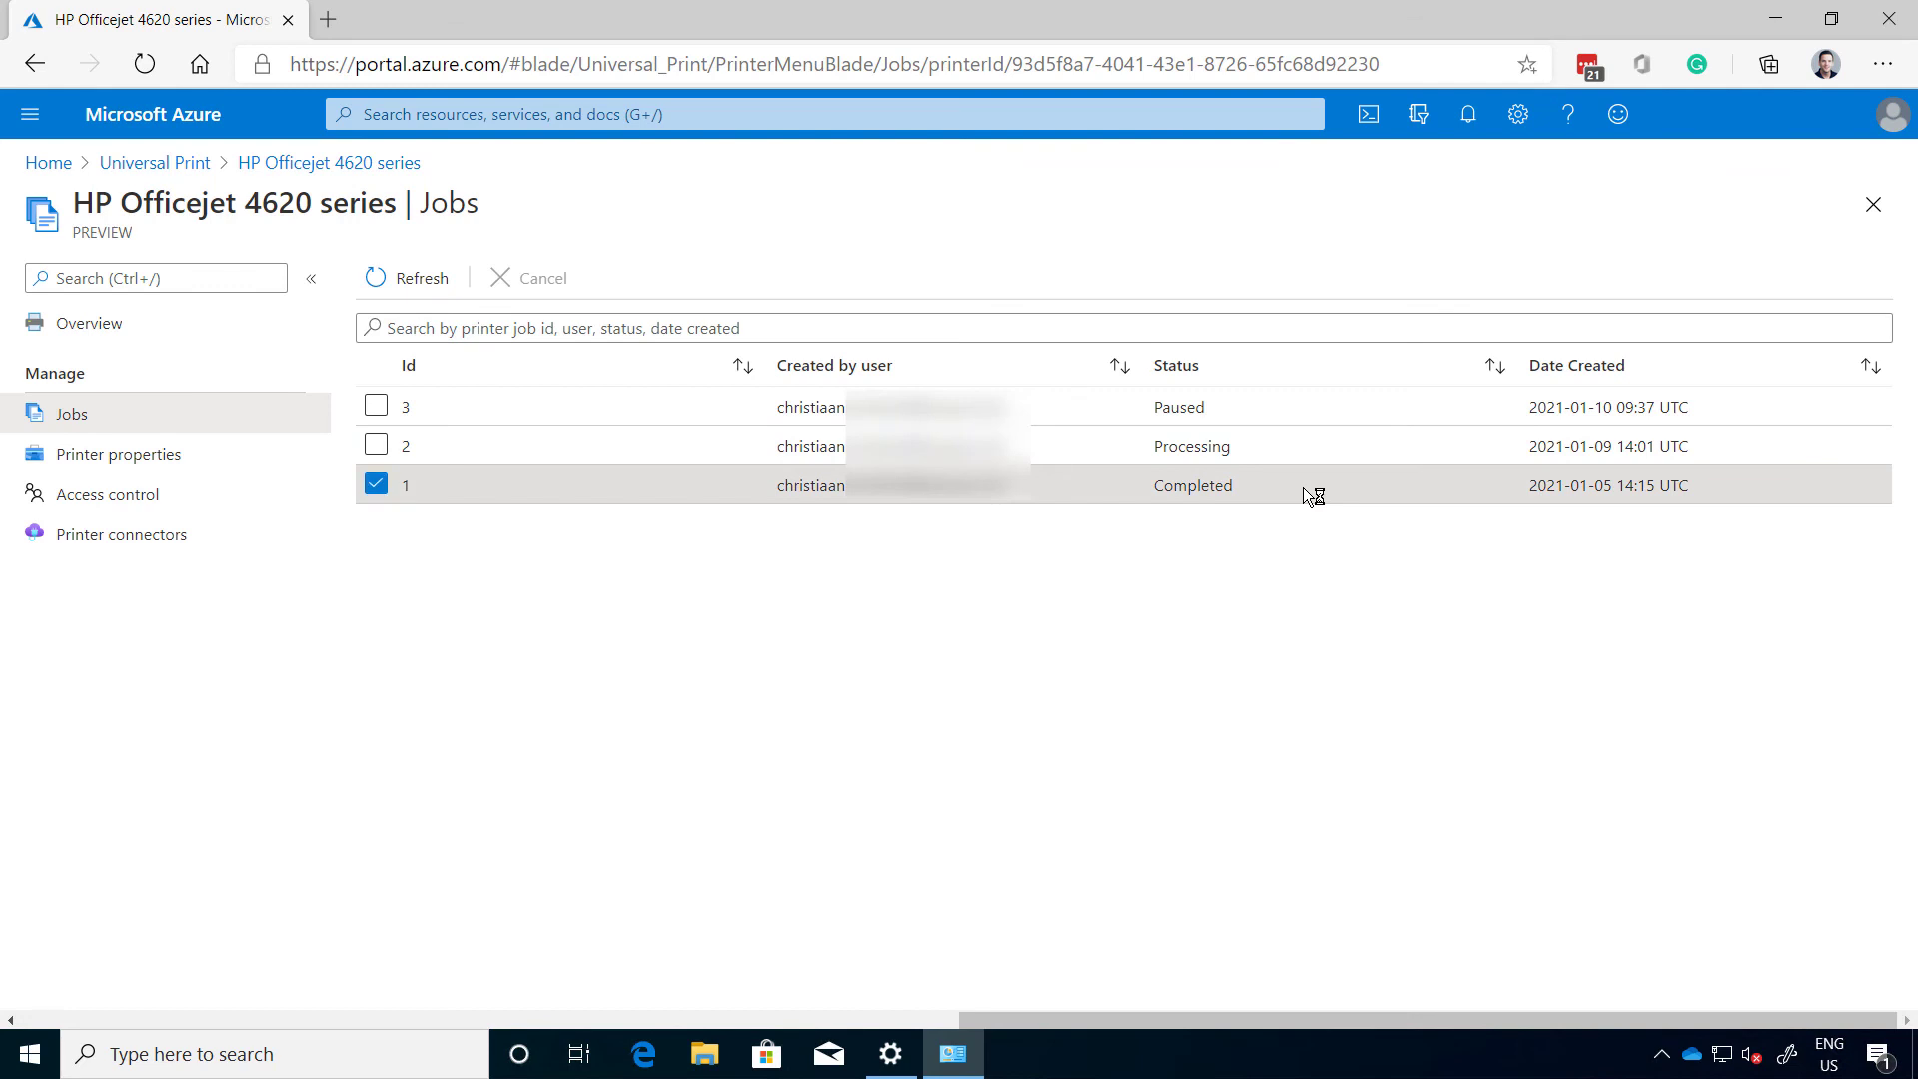
left_click(414, 279)
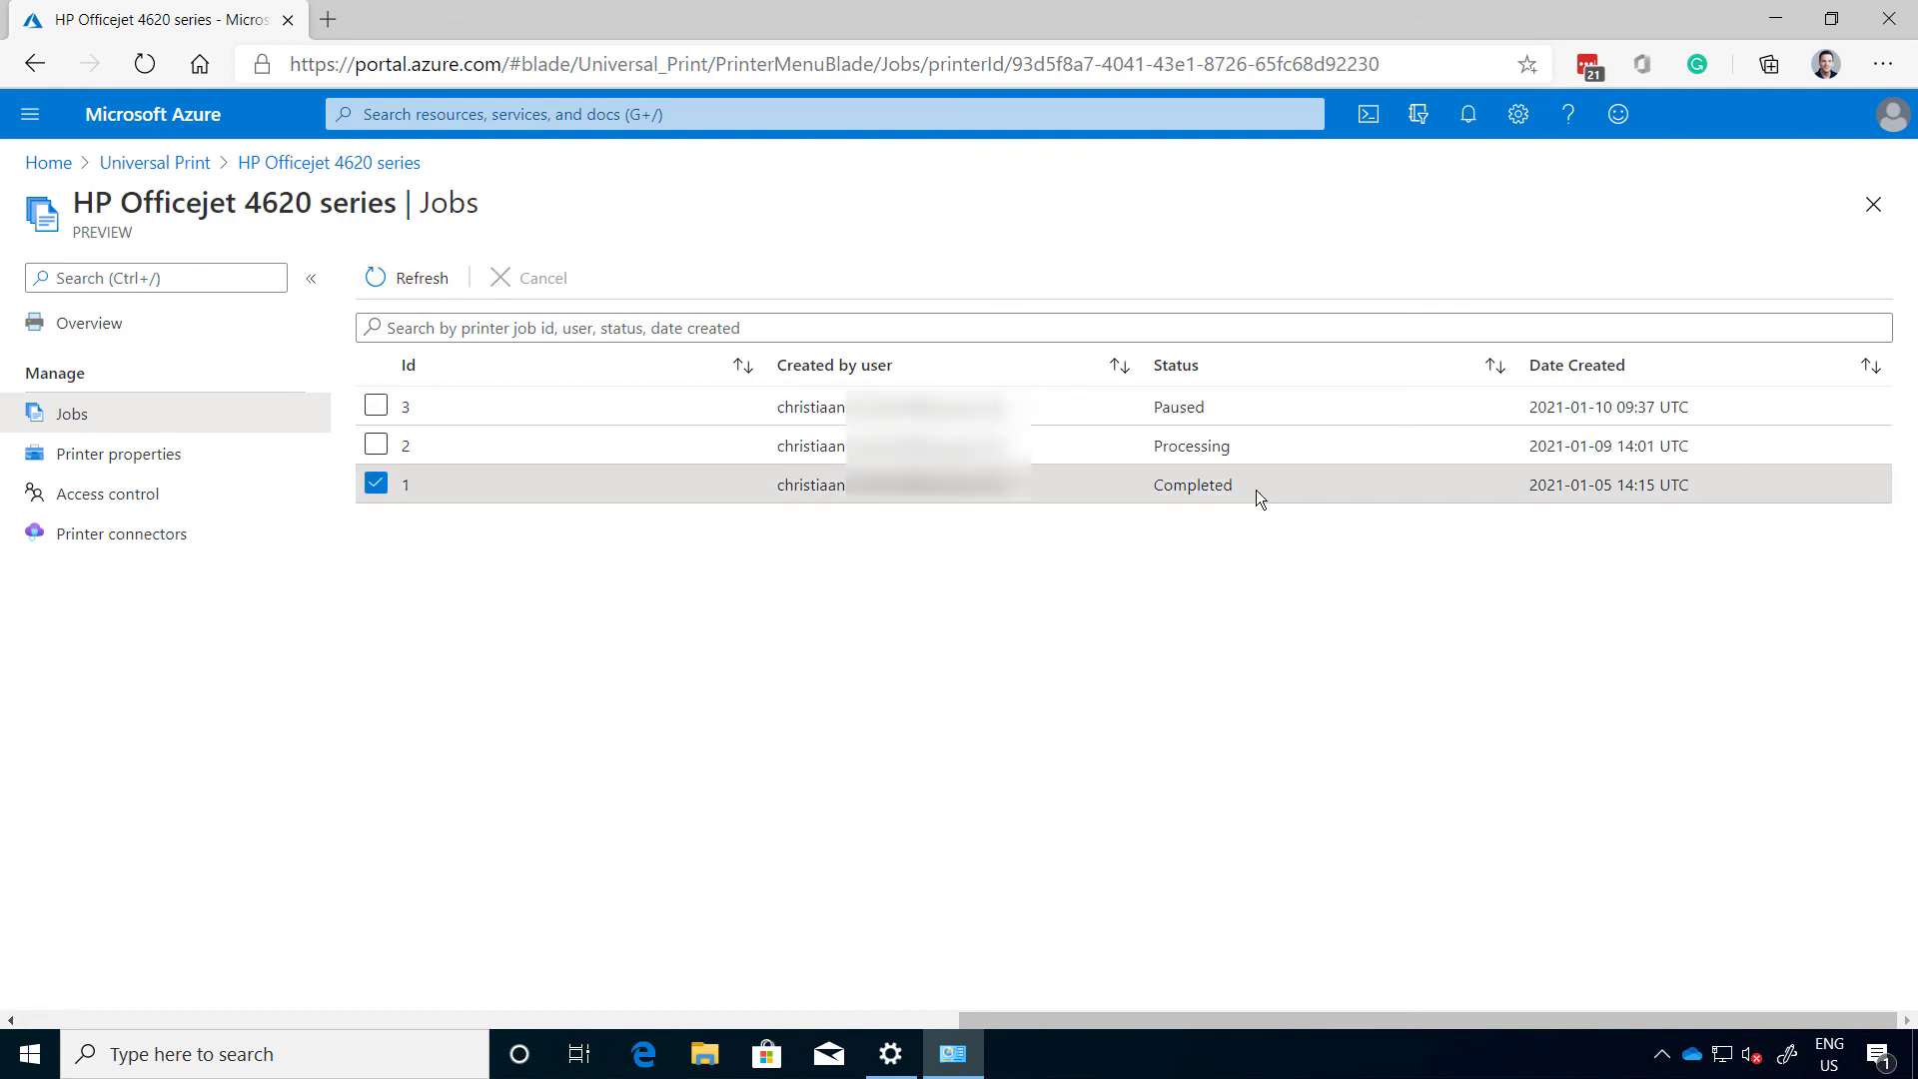